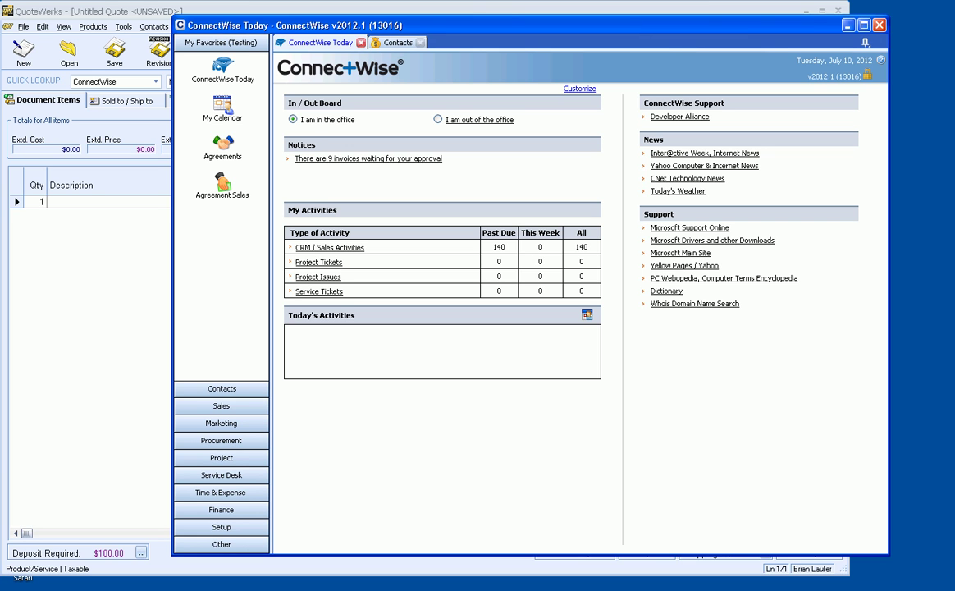
- Create a new product in the ConnectWise setup with "Fixed Fee Service" as both product ID and description
{"action": "left_click", "coordinate": [220, 527]}
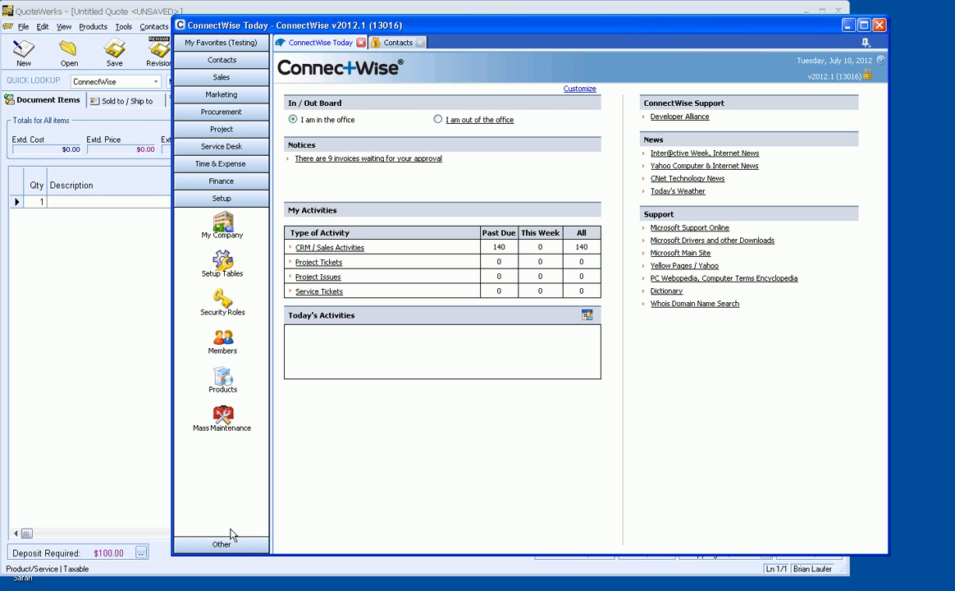
{"action": "left_click", "coordinate": [231, 382]}
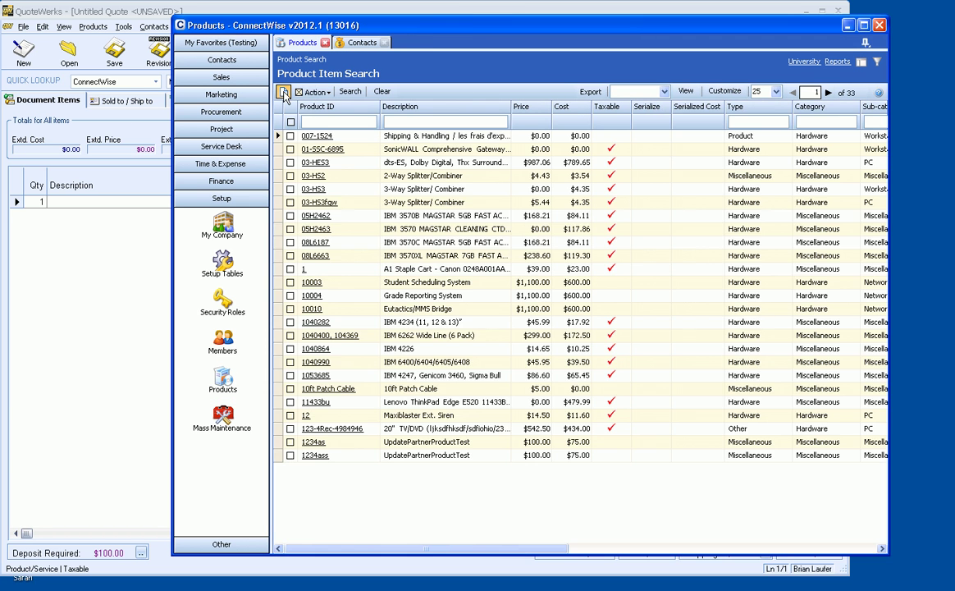
{"action": "left_click", "coordinate": [283, 92]}
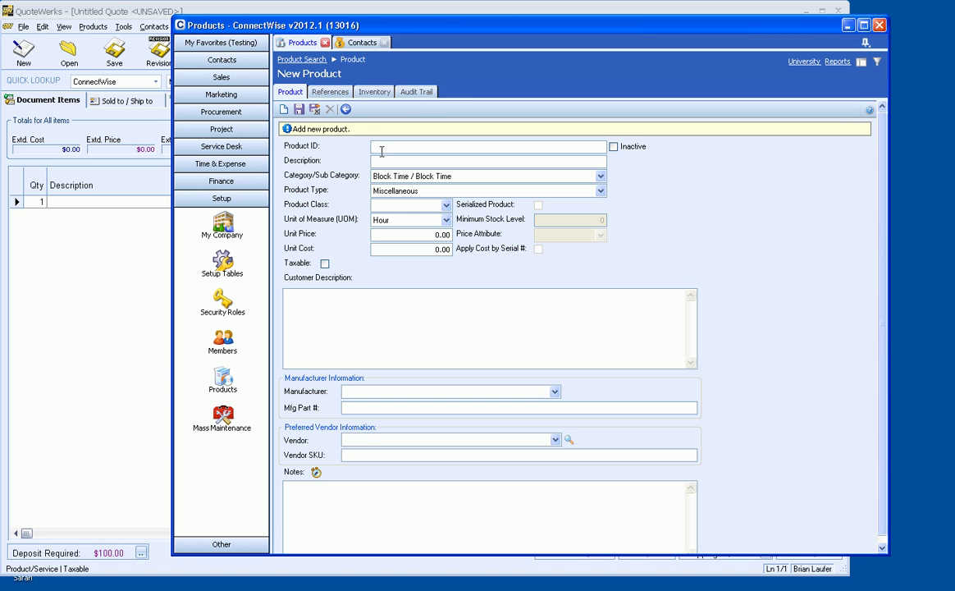
{"action": "type", "text": "Fixed Fee Service"}
{"action": "left_click_drag", "start_coordinate": [428, 147], "coordinate": [333, 152]}
{"action": "key", "text": "ctrl+c"}
{"action": "left_click", "coordinate": [386, 160]}
{"action": "key", "text": "ctrl+v"}
- Set the new product's category to Service / Service and its product type to Service
{"action": "left_click", "coordinate": [393, 176]}
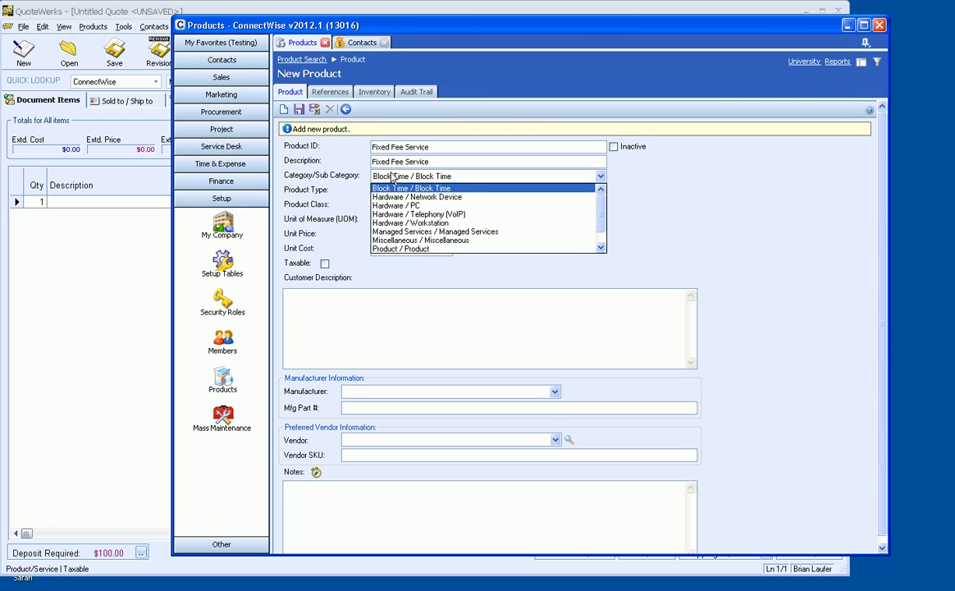
{"action": "scroll", "coordinate": [543, 208], "scroll_direction": "down", "scroll_amount": 1}
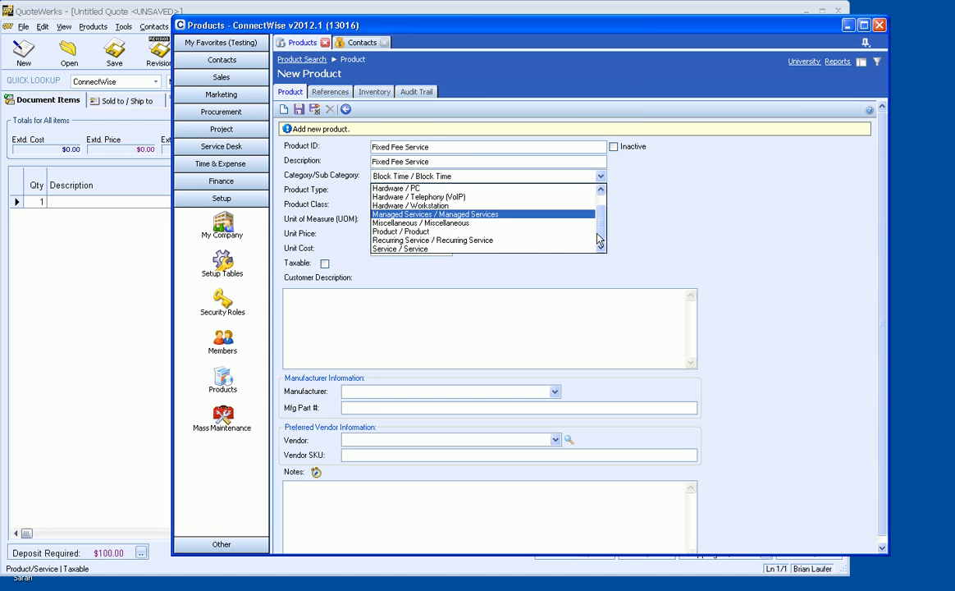
{"action": "left_click", "coordinate": [402, 248]}
{"action": "left_click", "coordinate": [386, 191]}
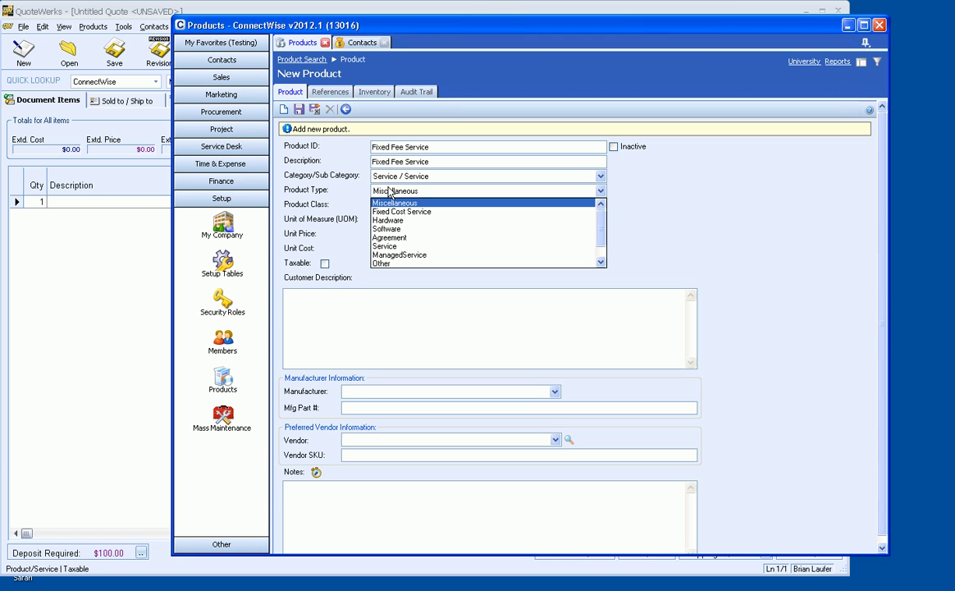
{"action": "left_click", "coordinate": [385, 247]}
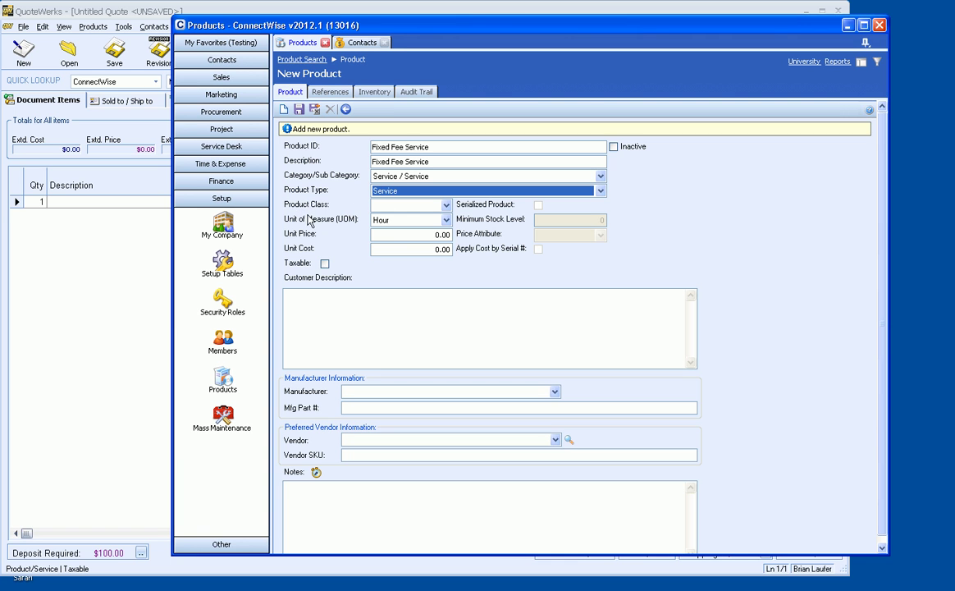
- Set the product class to Service and the price attribute to Fixed Fee
{"action": "left_click", "coordinate": [402, 206]}
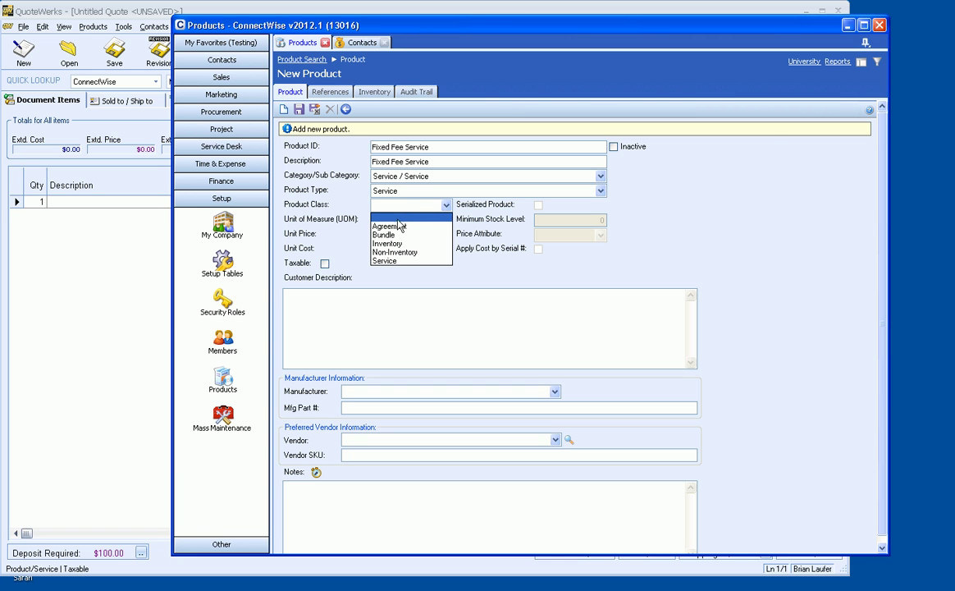
{"action": "left_click", "coordinate": [379, 259]}
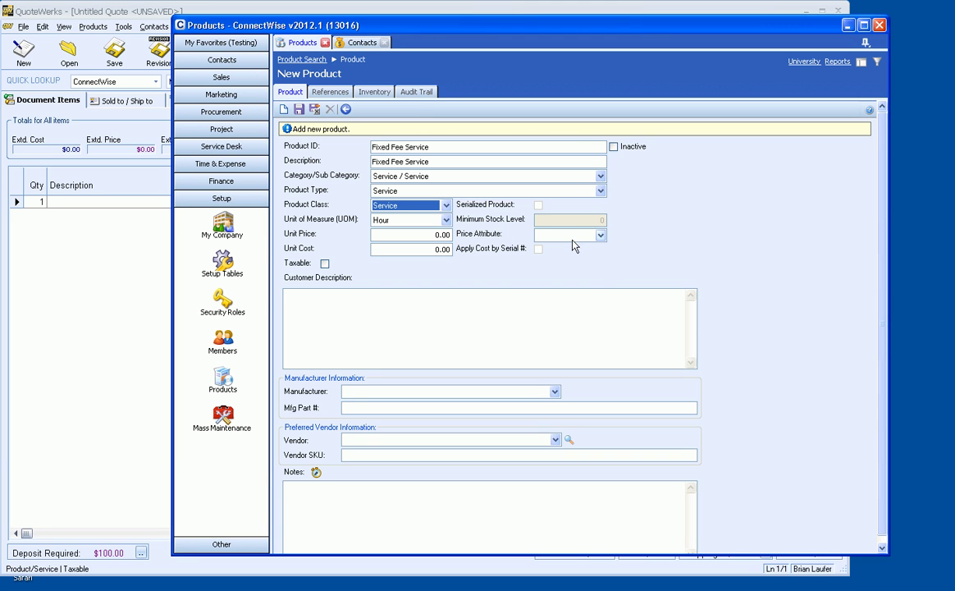
{"action": "left_click", "coordinate": [599, 235]}
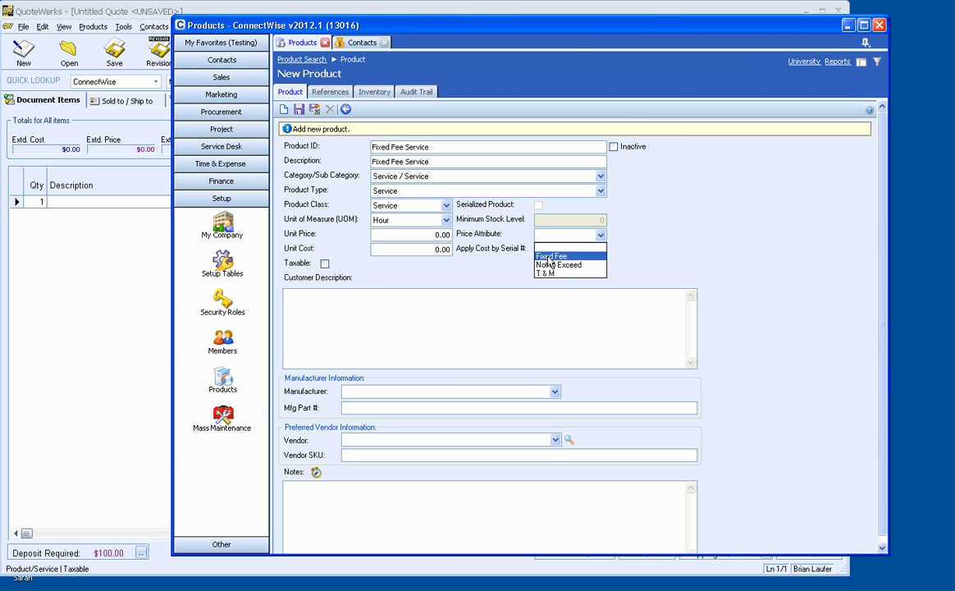
{"action": "left_click", "coordinate": [549, 260]}
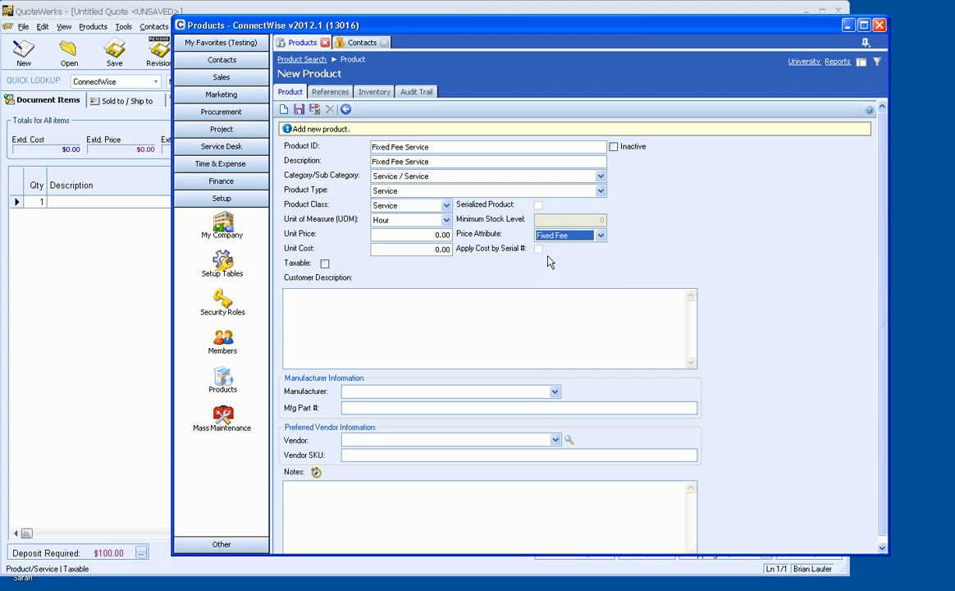
- Fill the customer description with "Fixed Fee Service" copied from the product ID, and save and close the product
{"action": "left_click", "coordinate": [395, 146]}
{"action": "key", "text": "ctrl+c"}
{"action": "left_click", "coordinate": [384, 312]}
{"action": "key", "text": "ctrl+v"}
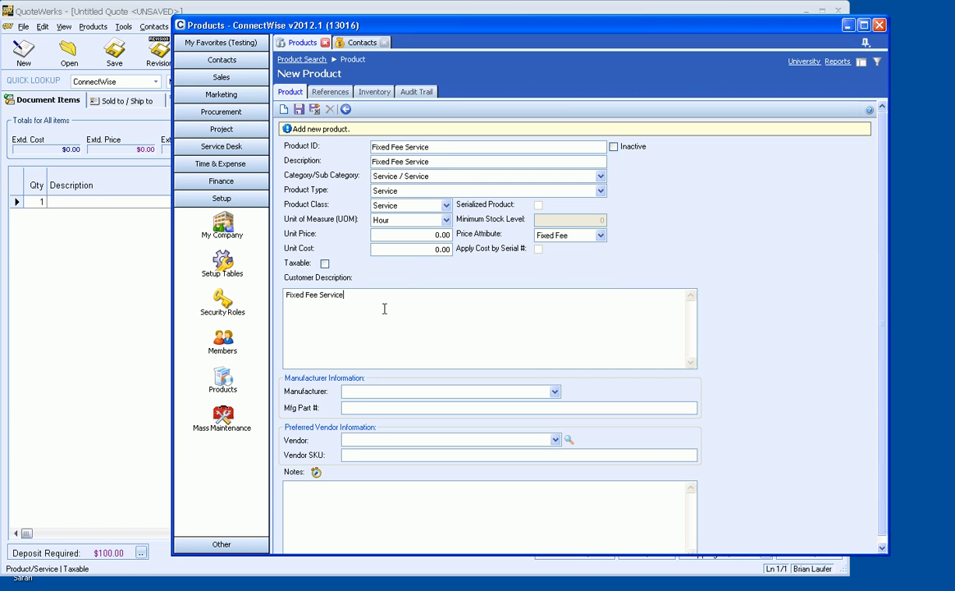
{"action": "left_click", "coordinate": [314, 110]}
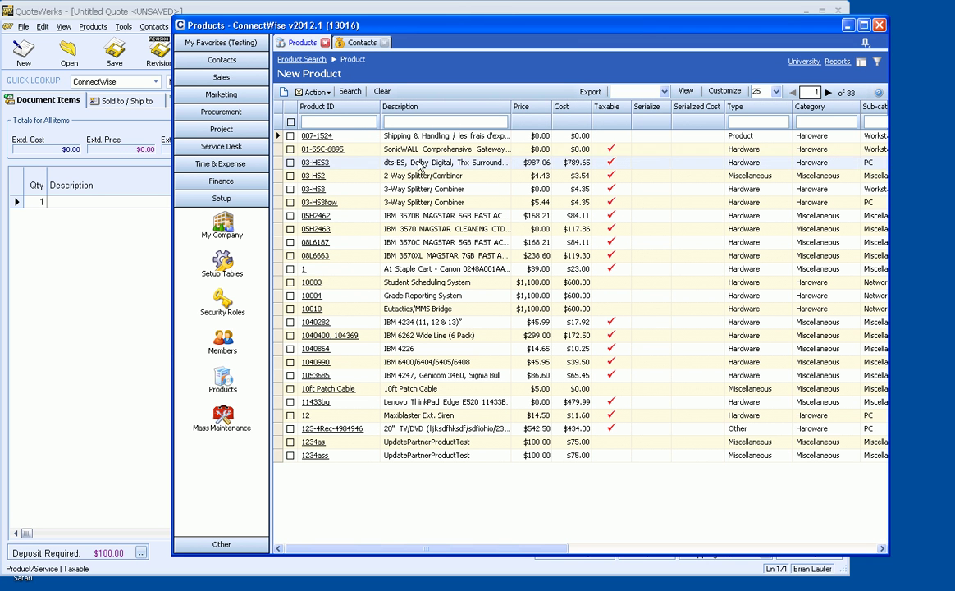
- Find the product by filtering product IDs for "fixed", set its unit price to 150 and unit cost to 40, and save it
{"action": "type", "text": "fixed"}
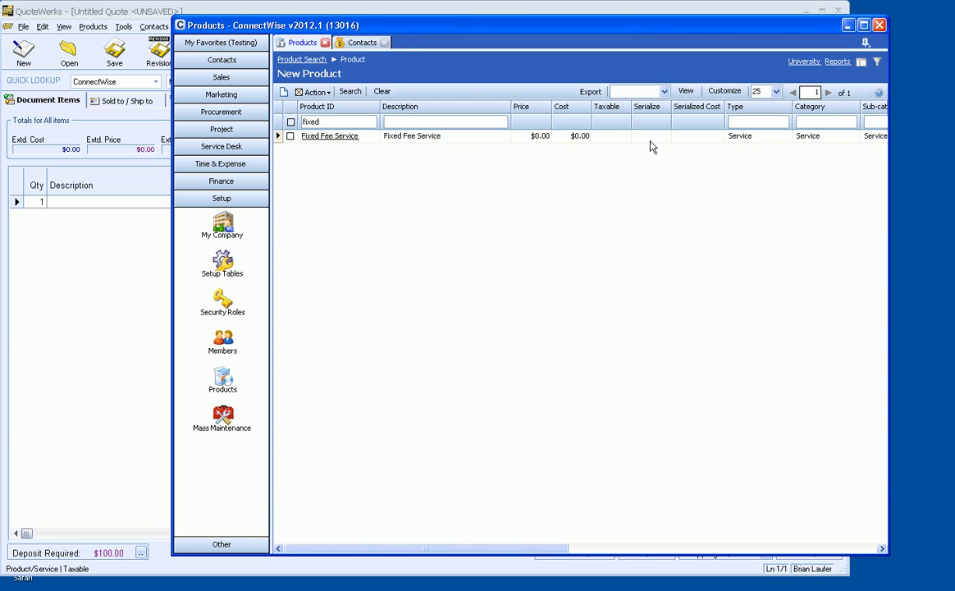
{"action": "left_click", "coordinate": [328, 136]}
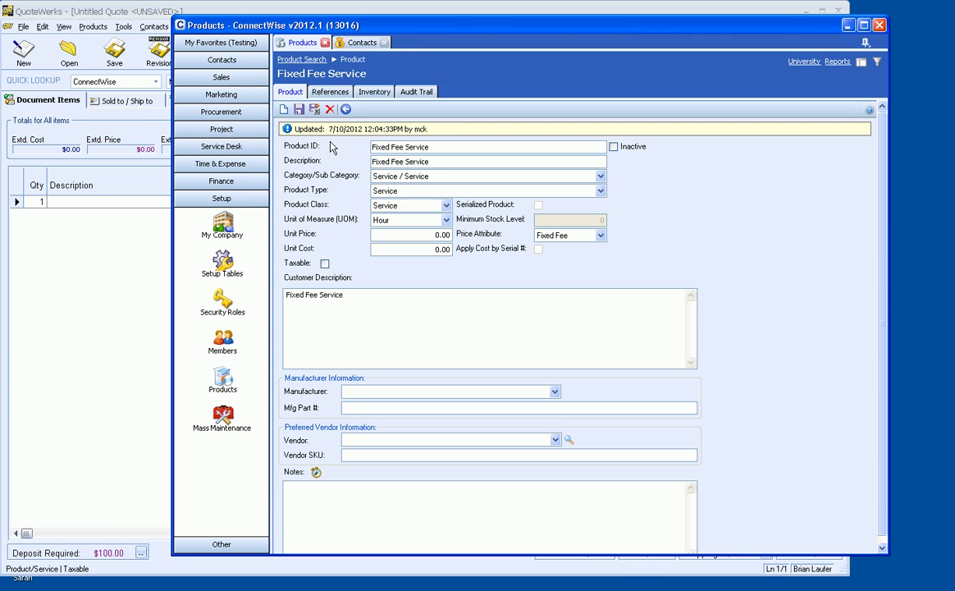
{"action": "left_click", "coordinate": [440, 236]}
{"action": "type", "text": "150"}
{"action": "key", "text": "Tab"}
{"action": "type", "text": "40"}
{"action": "left_click", "coordinate": [315, 110]}
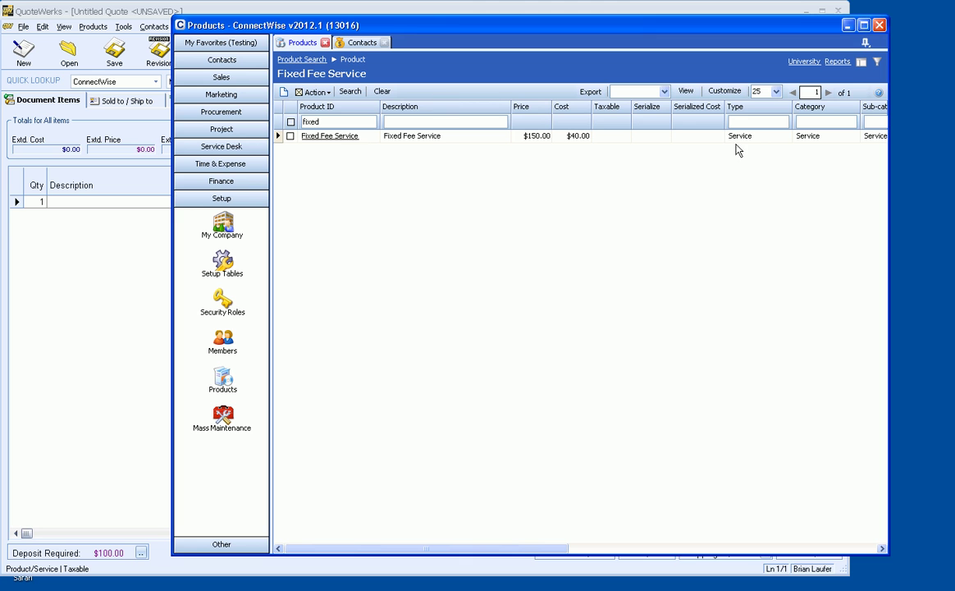
- Switch to QuoteWerks and open the ConnectWise Setup from the contact manager settings
{"action": "left_click", "coordinate": [123, 27]}
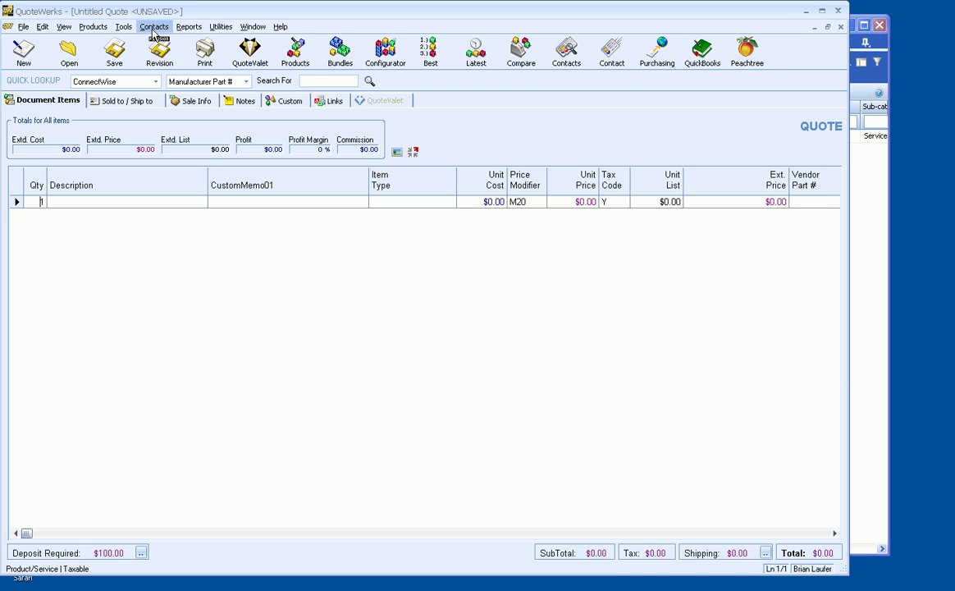
{"action": "left_click", "coordinate": [153, 28]}
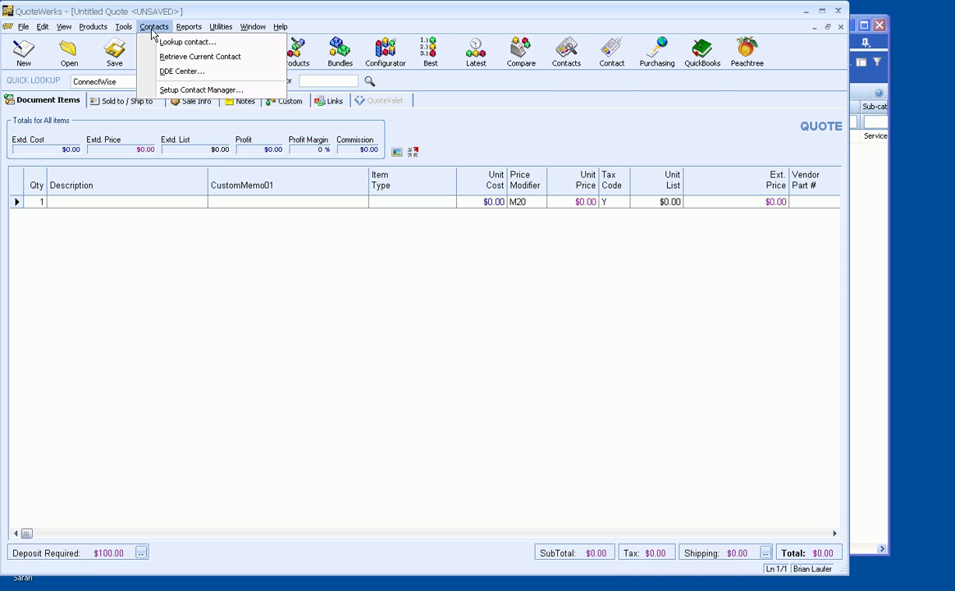
{"action": "left_click", "coordinate": [167, 89]}
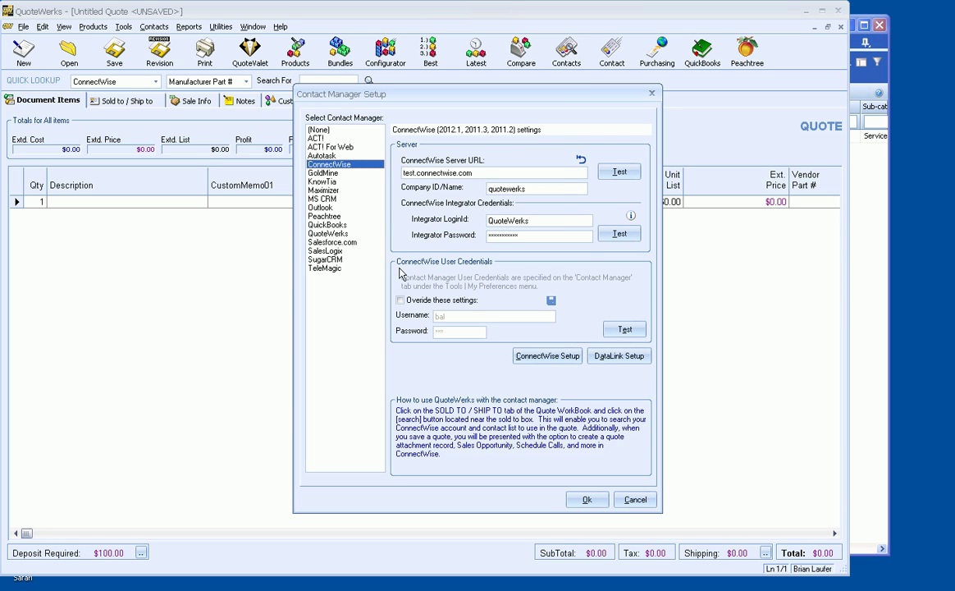
{"action": "left_click", "coordinate": [538, 357]}
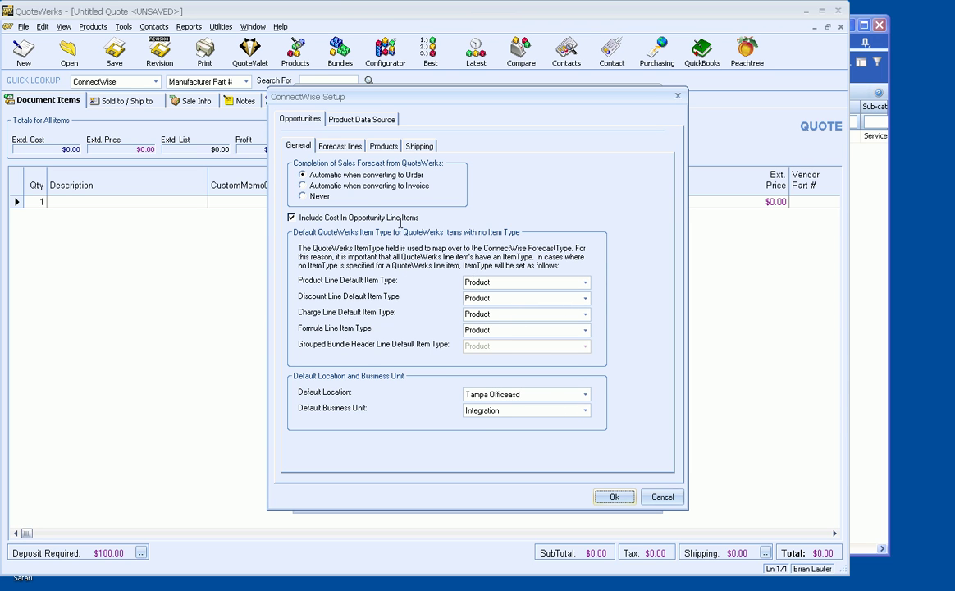
- Map the QuoteWerks Service item type to the Product forecast type in the forecast line settings and confirm the mapping
{"action": "left_click", "coordinate": [338, 147]}
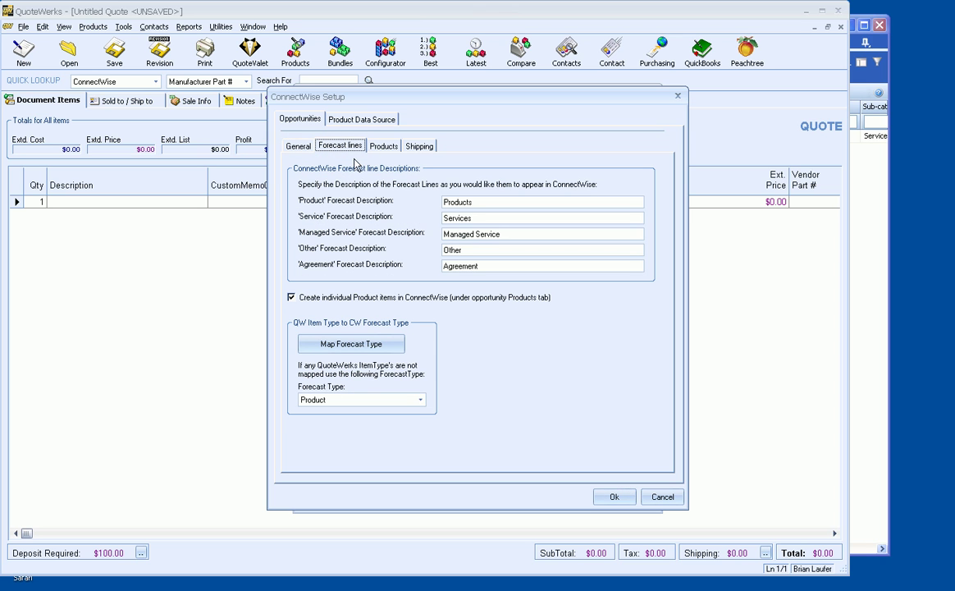
{"action": "left_click", "coordinate": [359, 347]}
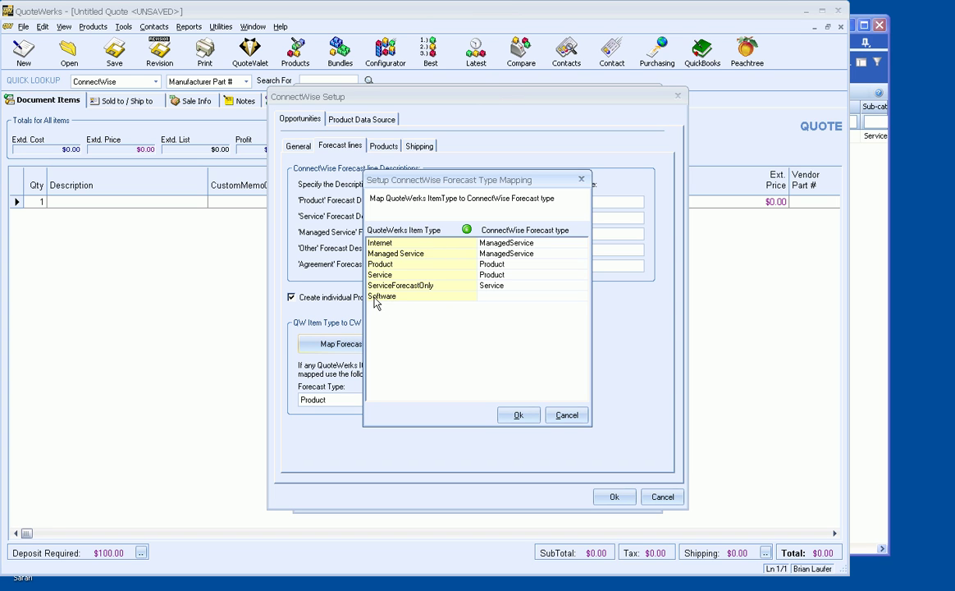
{"action": "left_click", "coordinate": [456, 276]}
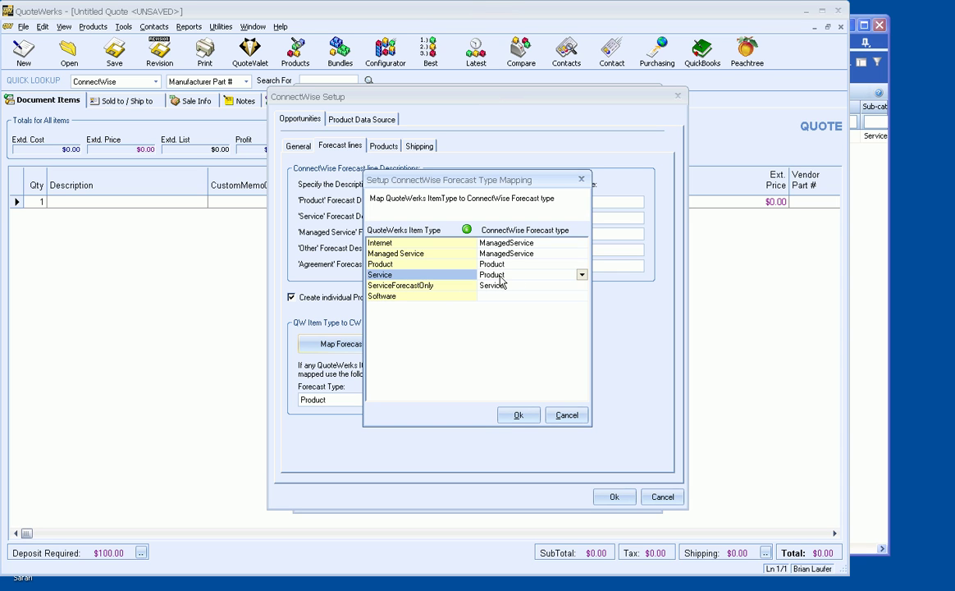
{"action": "left_click", "coordinate": [581, 276]}
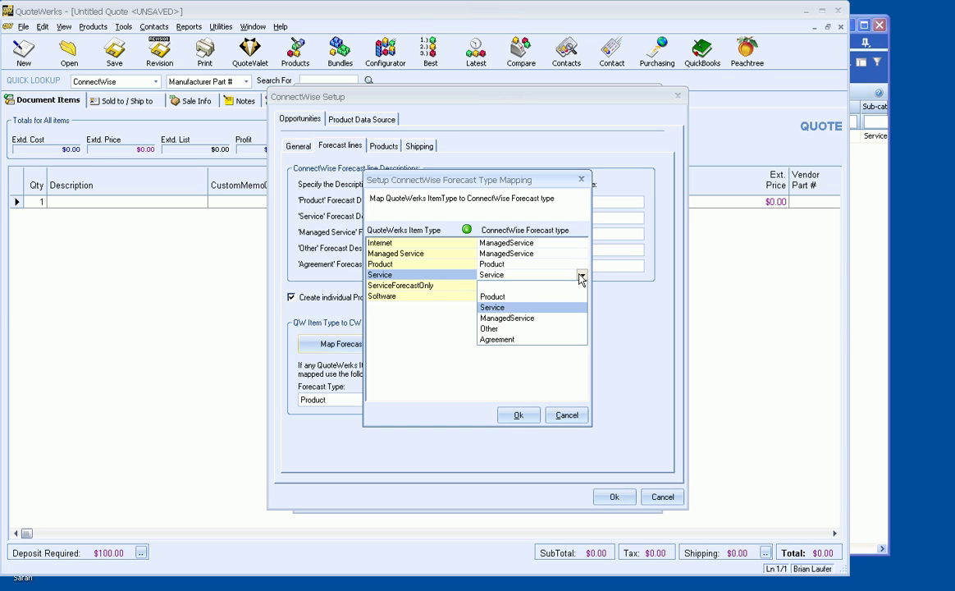
{"action": "left_click", "coordinate": [508, 297]}
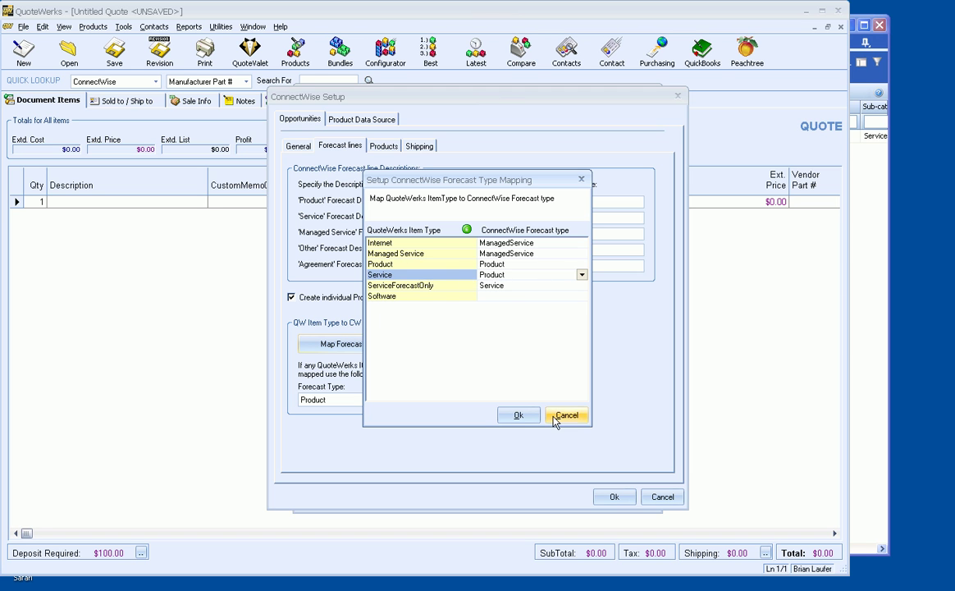
{"action": "left_click", "coordinate": [517, 416]}
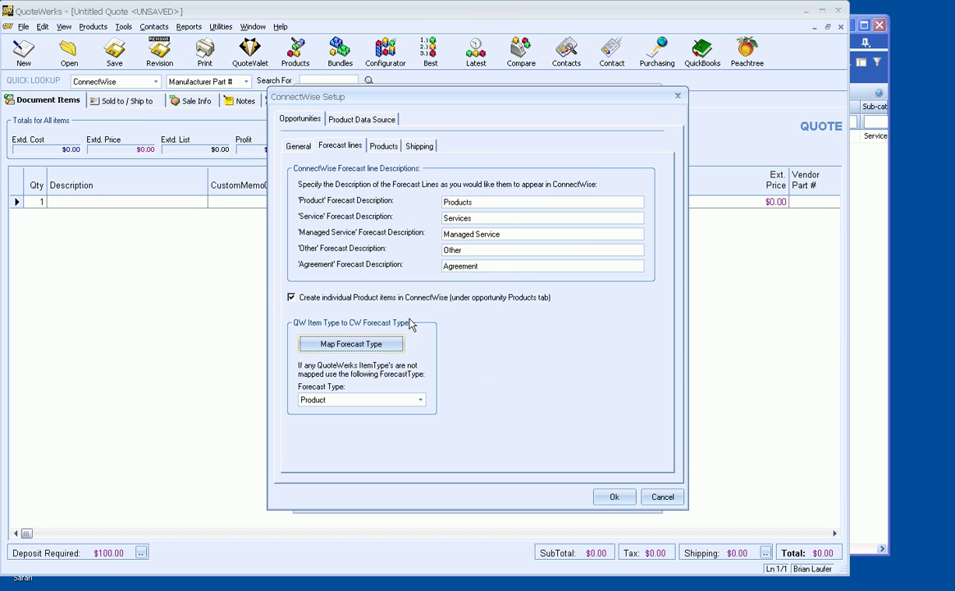
- Review how the QuoteWerks item types are mapped to ConnectWise product types and product classes
{"action": "left_click", "coordinate": [383, 147]}
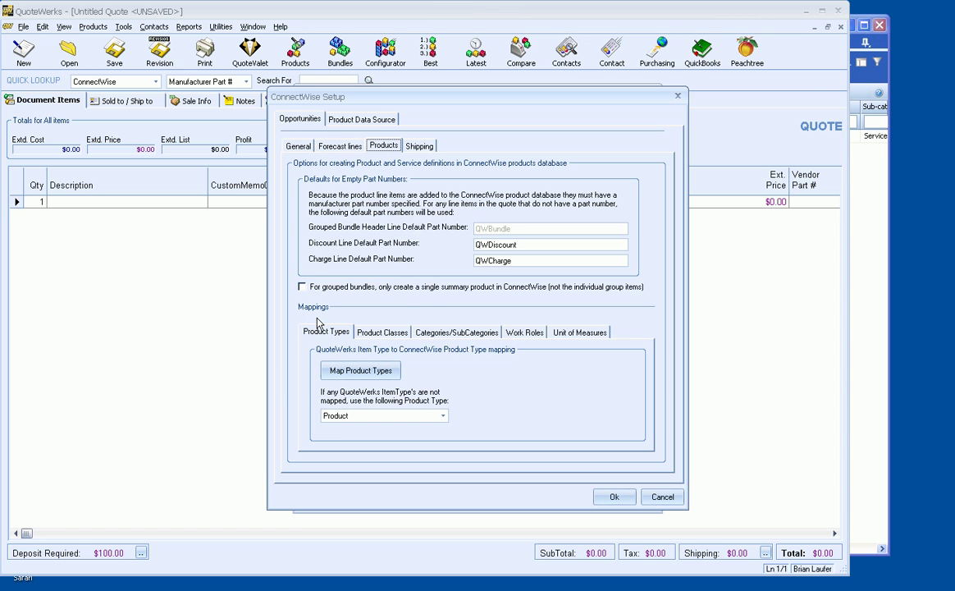
{"action": "left_click", "coordinate": [382, 376]}
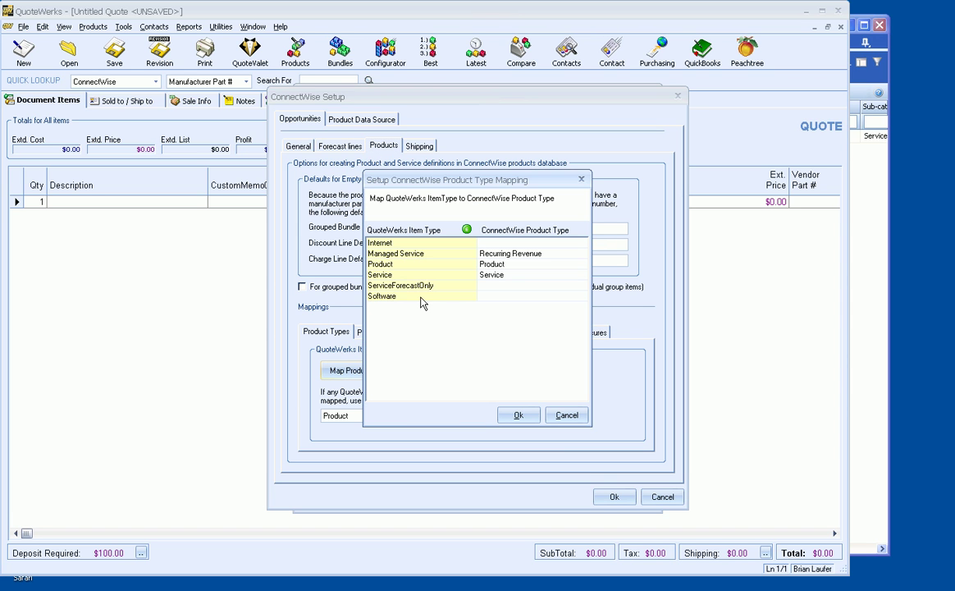
{"action": "left_click_drag", "start_coordinate": [404, 185], "coordinate": [505, 206]}
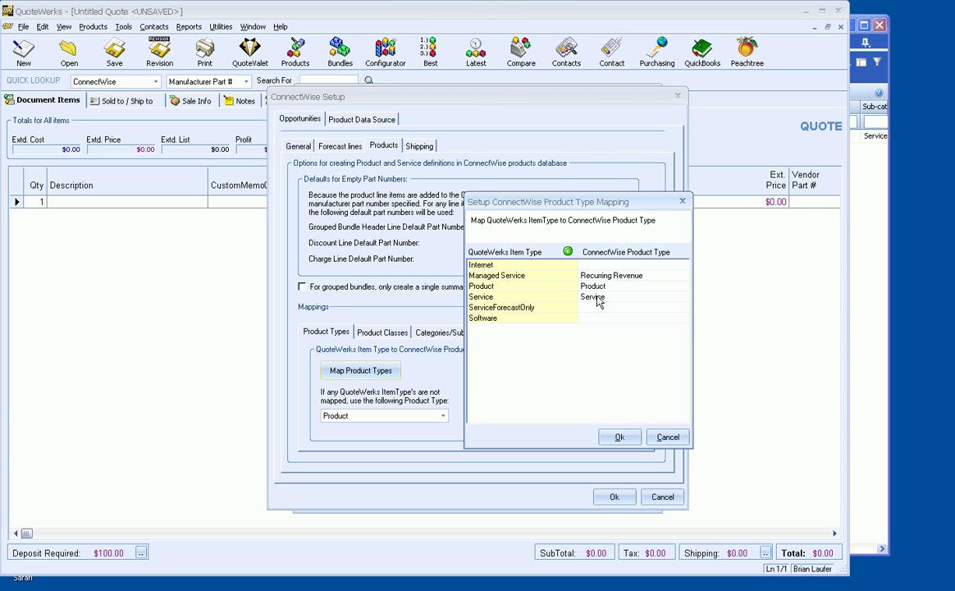
{"action": "left_click", "coordinate": [619, 437]}
{"action": "left_click", "coordinate": [381, 331]}
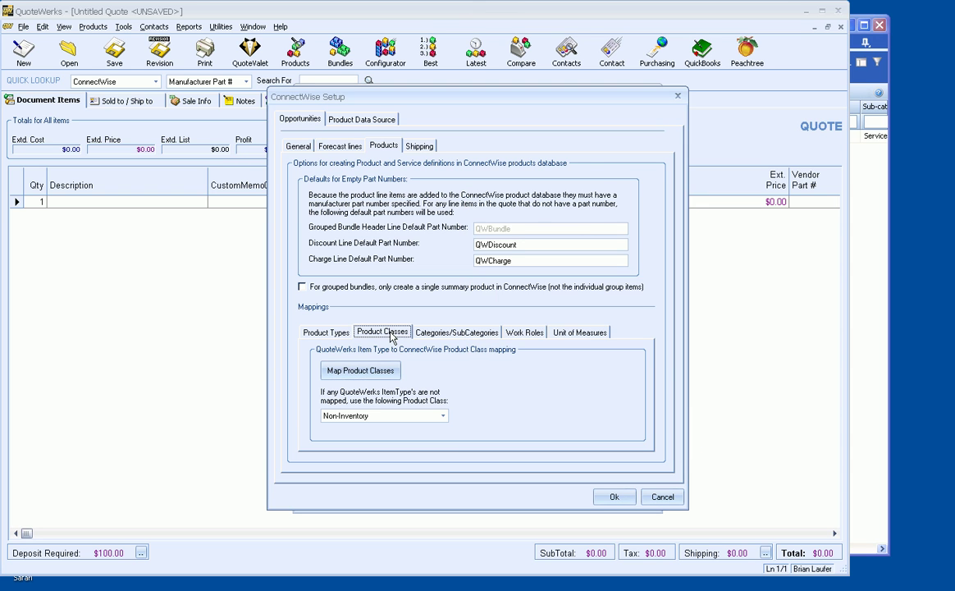
{"action": "left_click", "coordinate": [361, 371]}
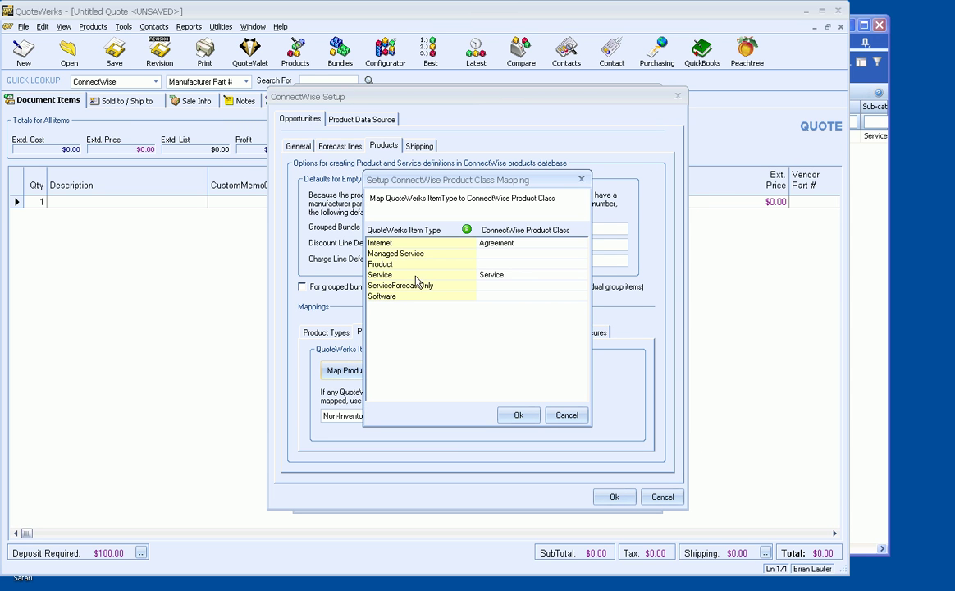
{"action": "left_click", "coordinate": [519, 415]}
- Map the QuoteWerks Service item type to the Service/Service category in the category/subcategory mapping and confirm it
{"action": "left_click", "coordinate": [465, 335]}
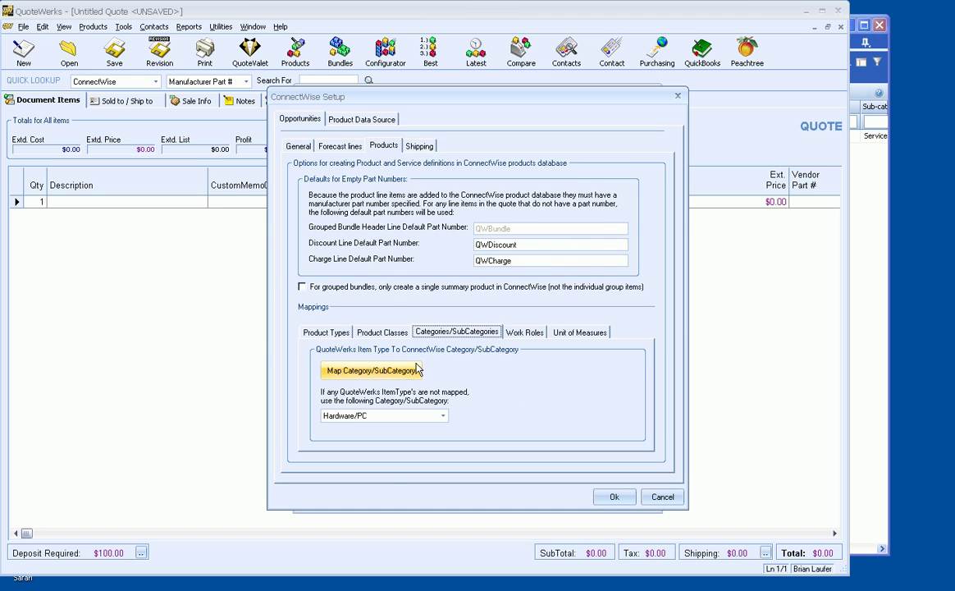
{"action": "left_click", "coordinate": [361, 371]}
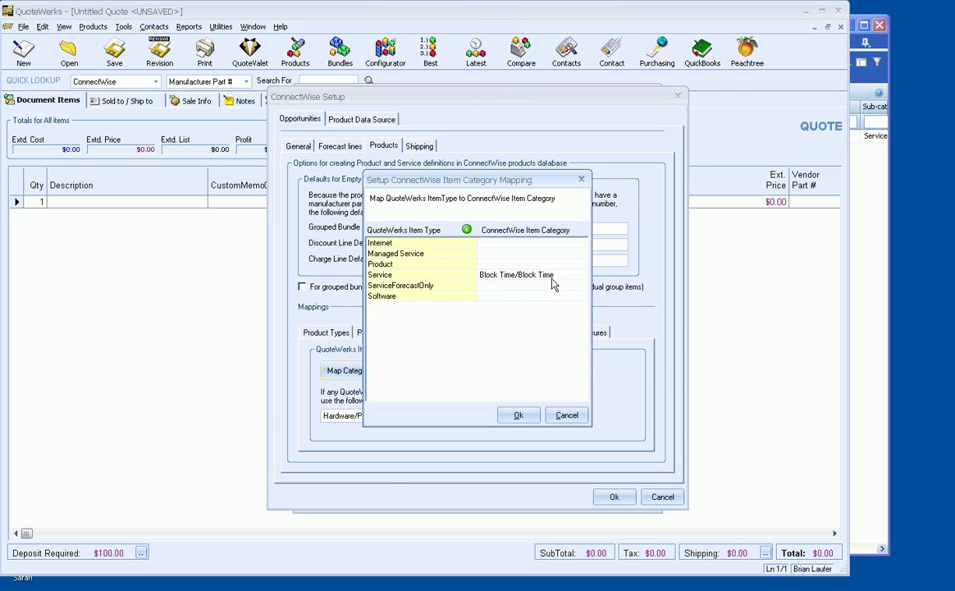
{"action": "left_click", "coordinate": [548, 276]}
{"action": "left_click", "coordinate": [581, 276]}
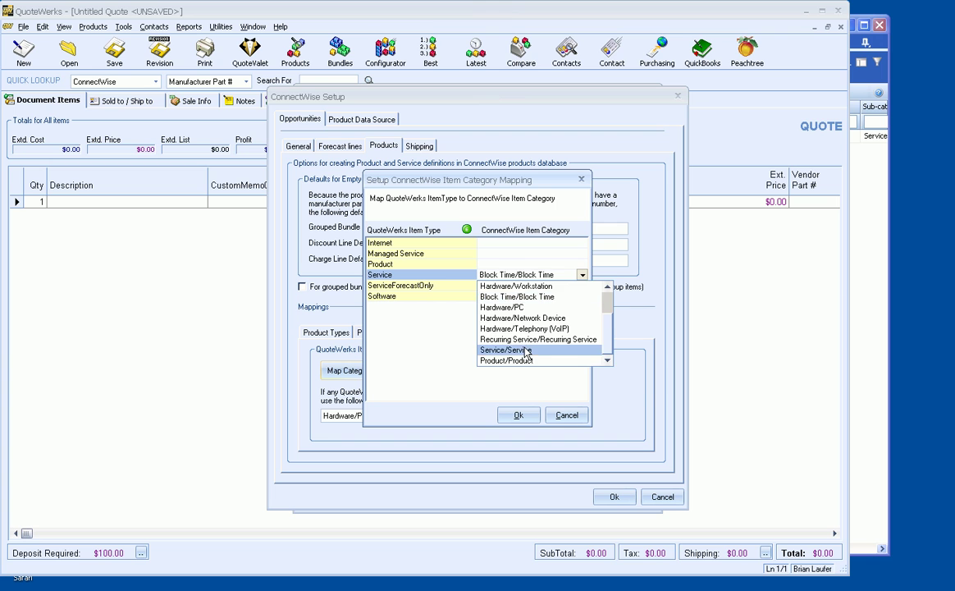
{"action": "left_click", "coordinate": [502, 350]}
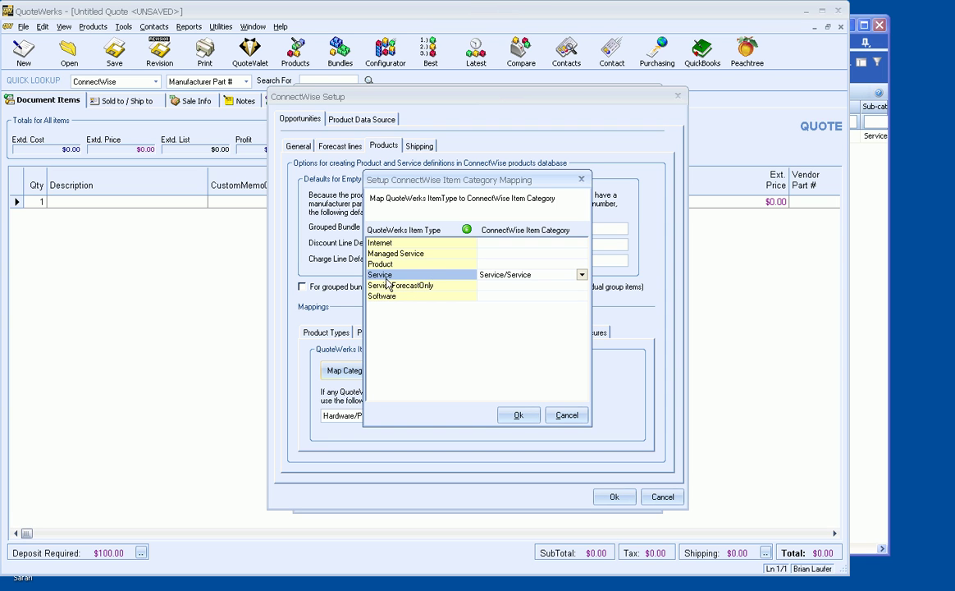
{"action": "left_click", "coordinate": [581, 275]}
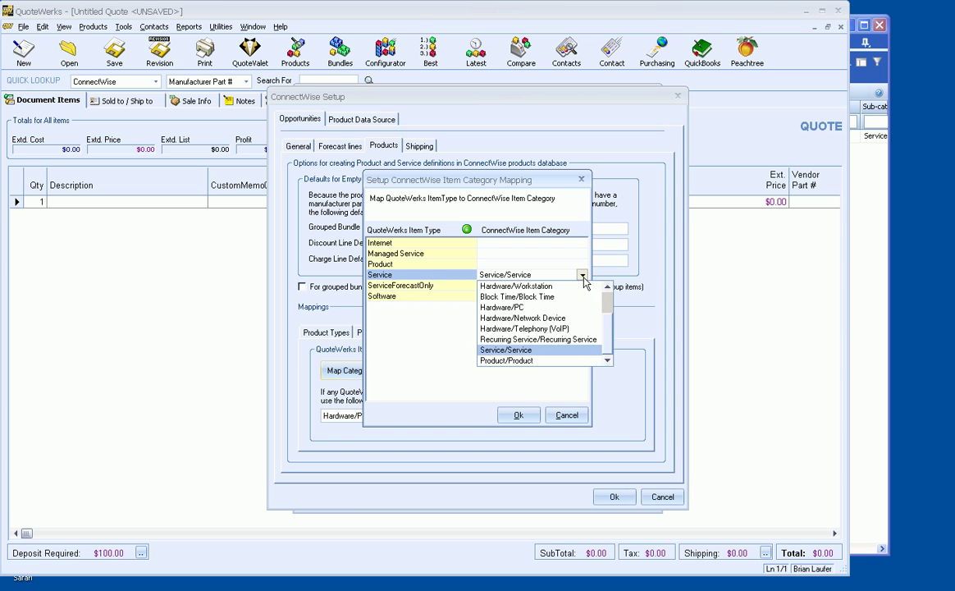
{"action": "left_click", "coordinate": [435, 330]}
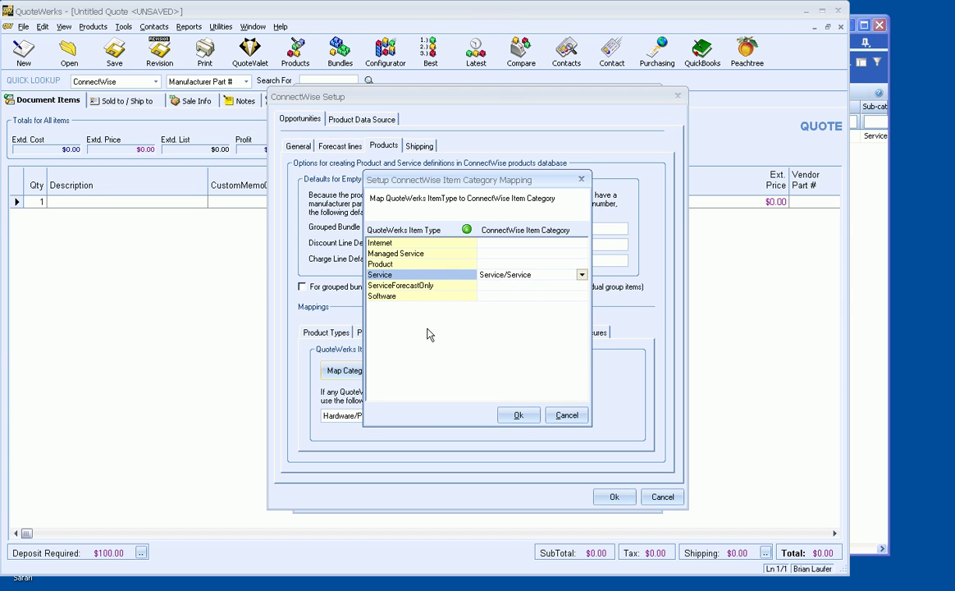
{"action": "left_click", "coordinate": [518, 416]}
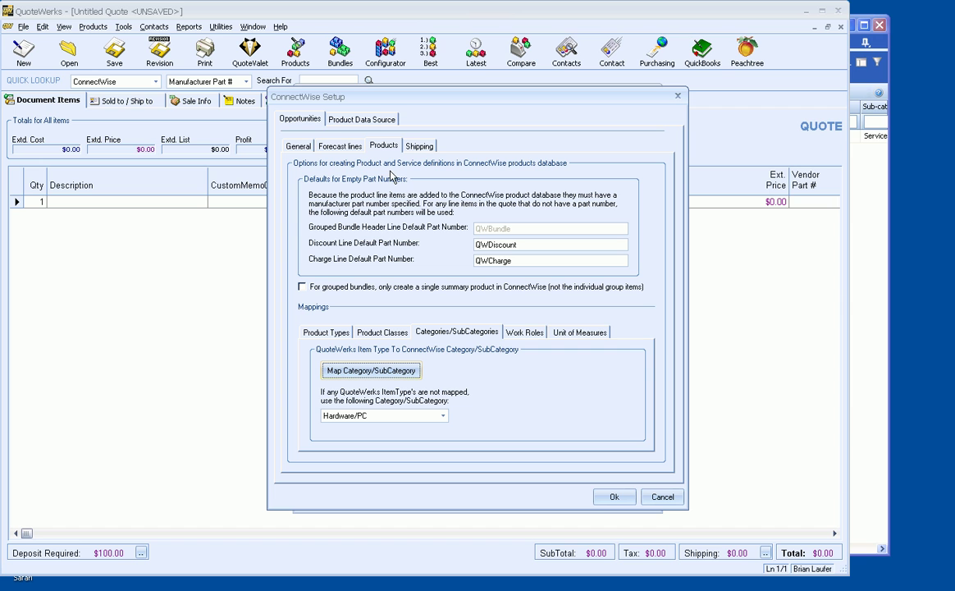
- Check the product data source's item type mapping for the ConnectWise Service product type, then accept the mapping and the ConnectWise setup
{"action": "left_click", "coordinate": [350, 121]}
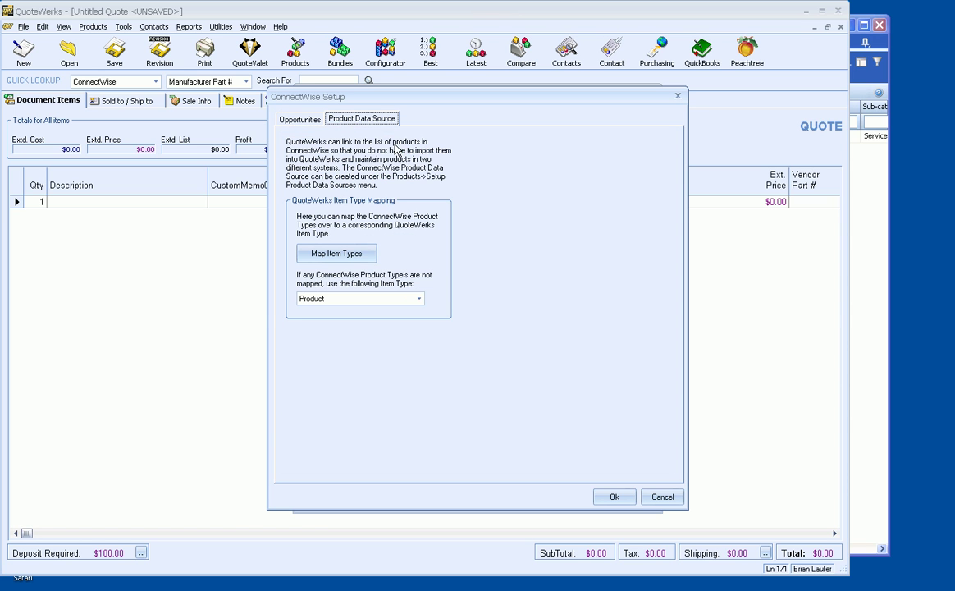
{"action": "left_click", "coordinate": [324, 251]}
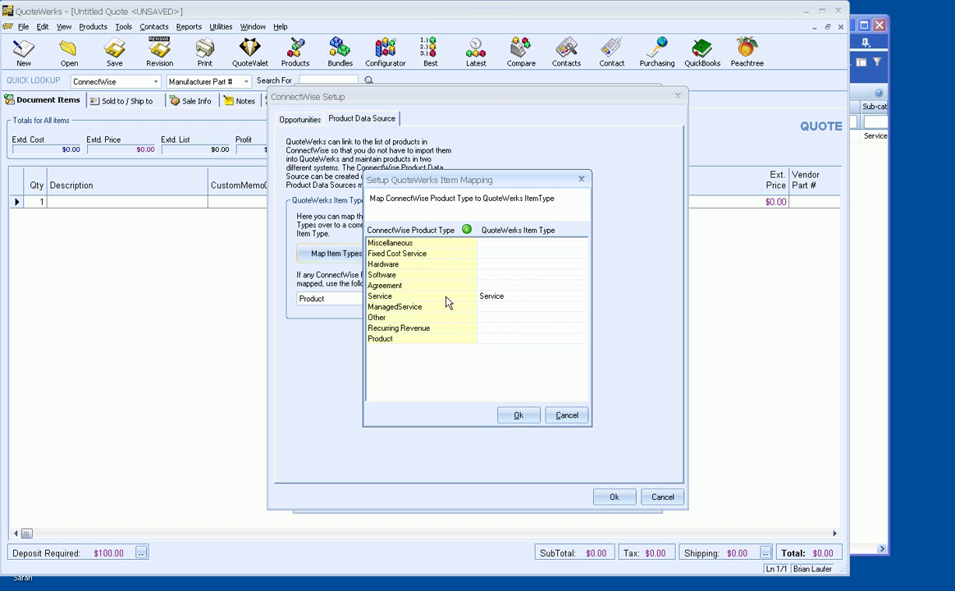
{"action": "left_click", "coordinate": [392, 300]}
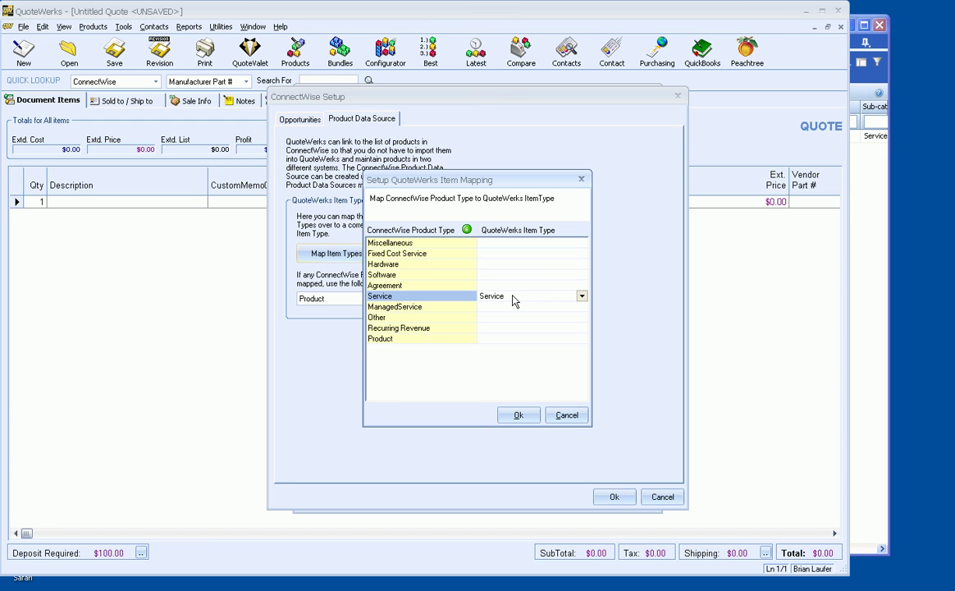
{"action": "left_click", "coordinate": [520, 415]}
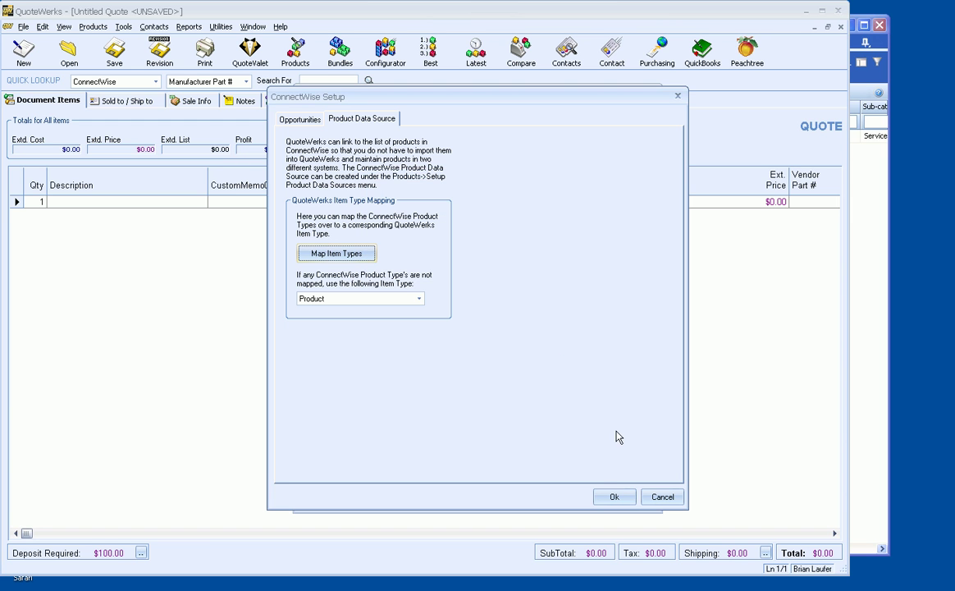
{"action": "left_click", "coordinate": [612, 496]}
{"action": "left_click", "coordinate": [588, 500]}
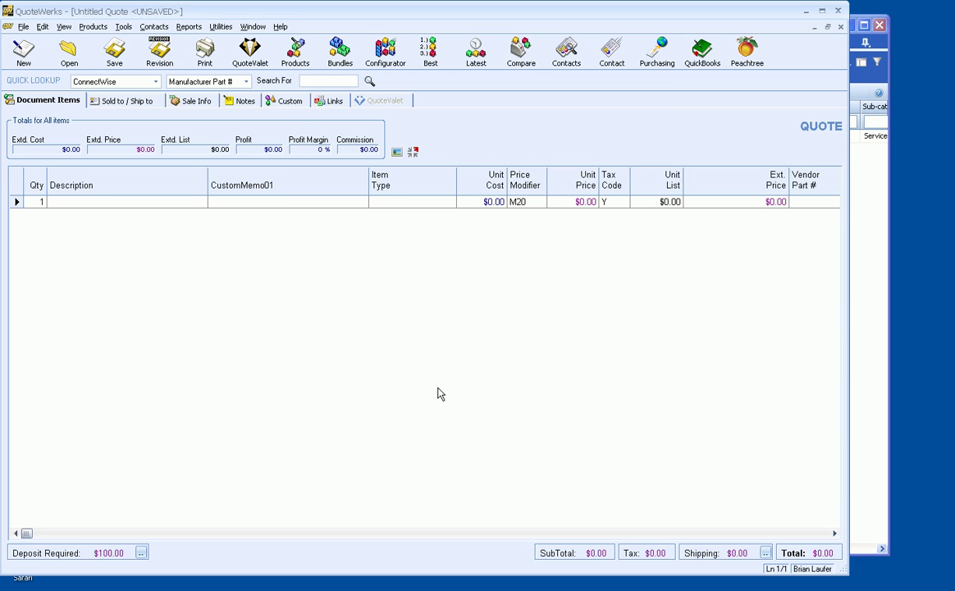
- Find the Fixed Fee Service among the ConnectWise products by part number "fix" and append it to the quote with quantity 3
{"action": "left_click", "coordinate": [289, 66]}
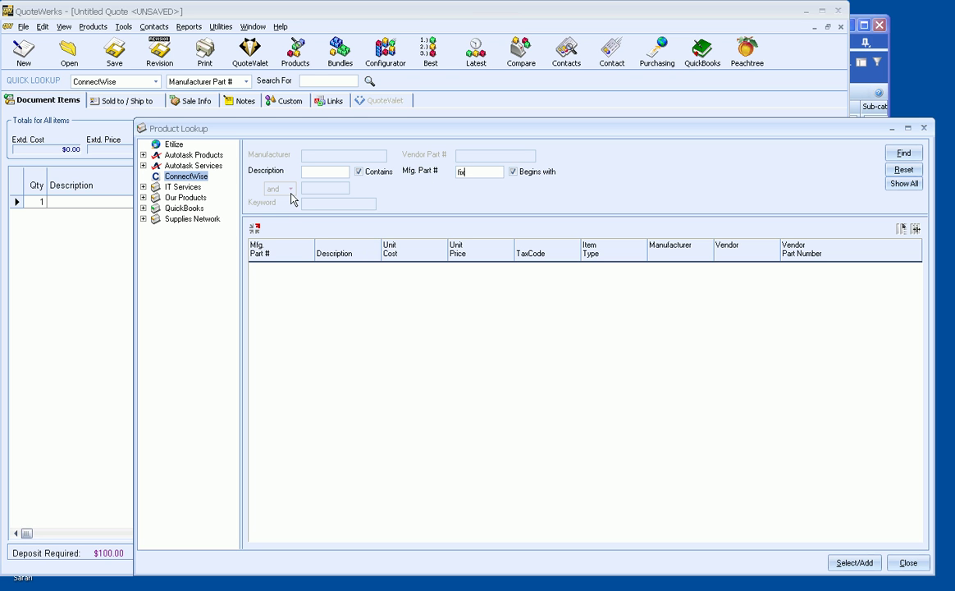
{"action": "key", "text": "Return"}
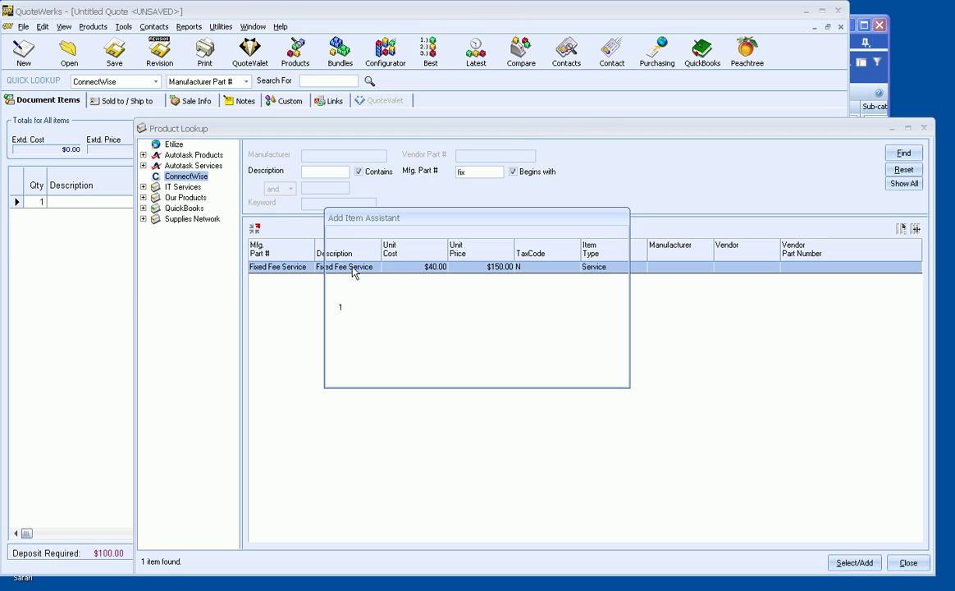
{"action": "double_click", "coordinate": [354, 268]}
{"action": "type", "text": "3"}
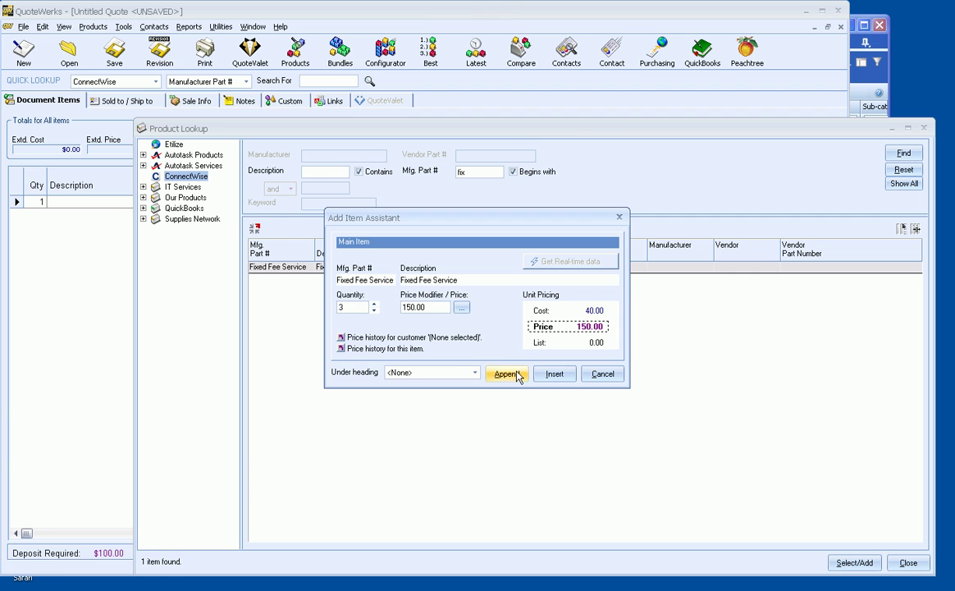
{"action": "left_click", "coordinate": [506, 374]}
{"action": "left_click", "coordinate": [31, 277]}
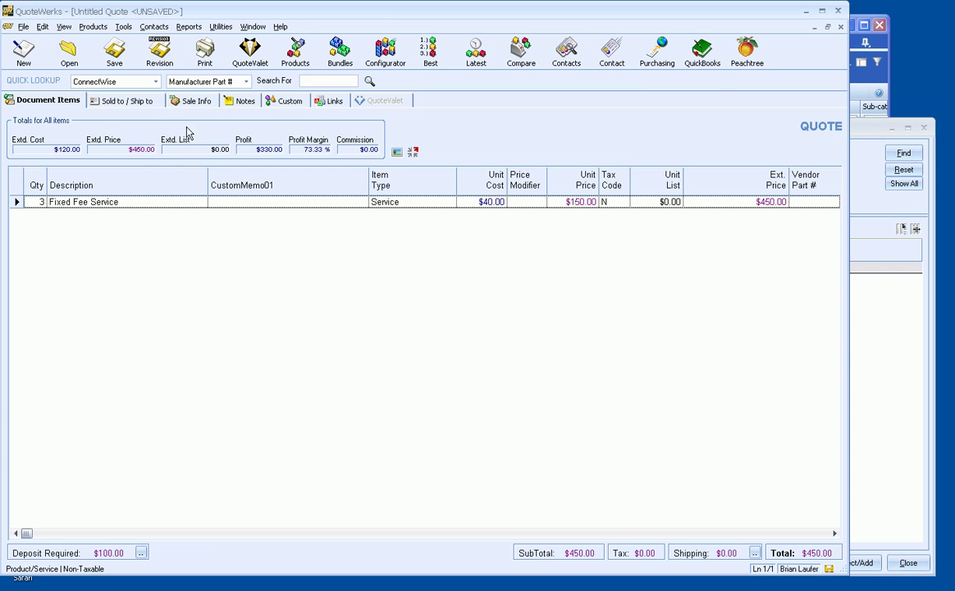
- Look up ConnectWise companies matching "tho" and insert the Thors Hammers contact as the quote's sold-to contact
{"action": "left_click", "coordinate": [135, 102]}
{"action": "left_click", "coordinate": [169, 144]}
{"action": "type", "text": "tho"}
{"action": "key", "text": "Return"}
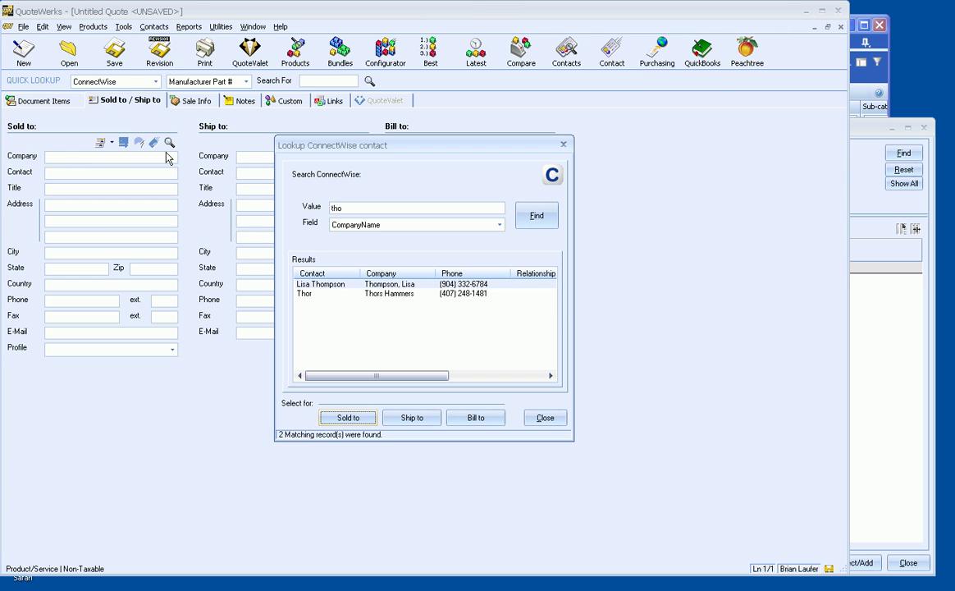
{"action": "double_click", "coordinate": [311, 293]}
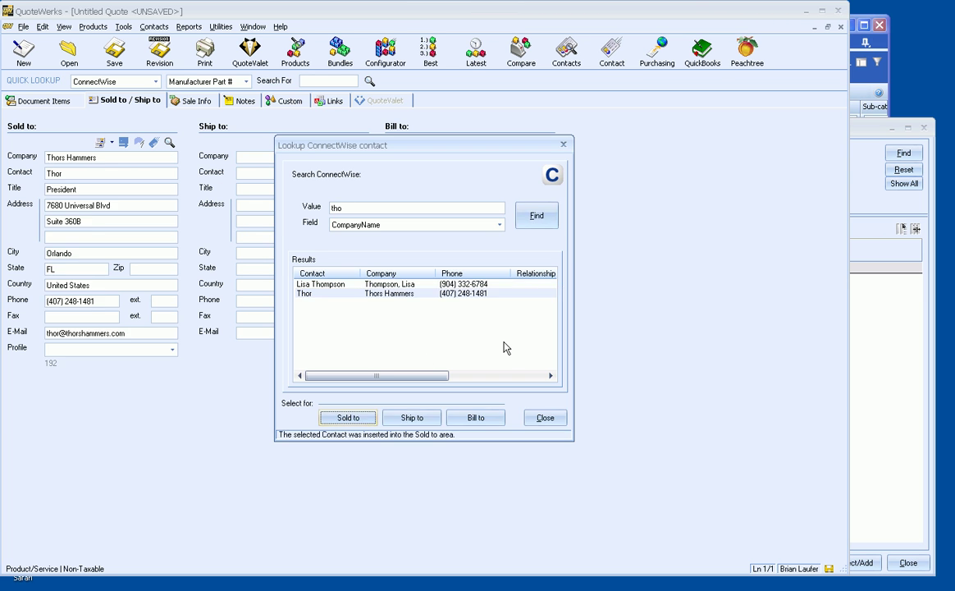
{"action": "left_click", "coordinate": [538, 417]}
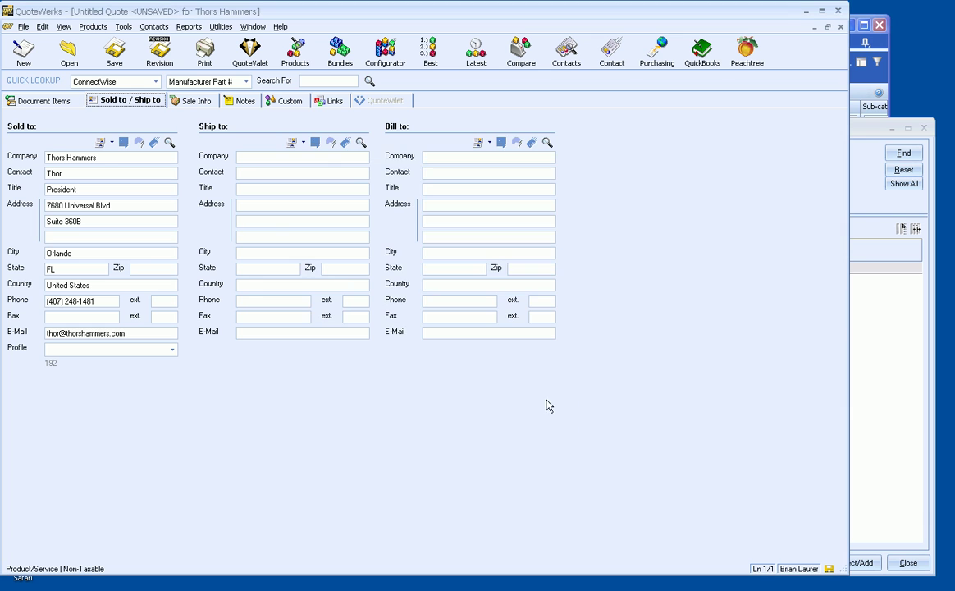
- Save the quote as "Thors Hammers - Fixed Fee Service" with the option to create a ConnectWise sales opportunity
{"action": "left_click", "coordinate": [26, 98]}
{"action": "left_click", "coordinate": [116, 58]}
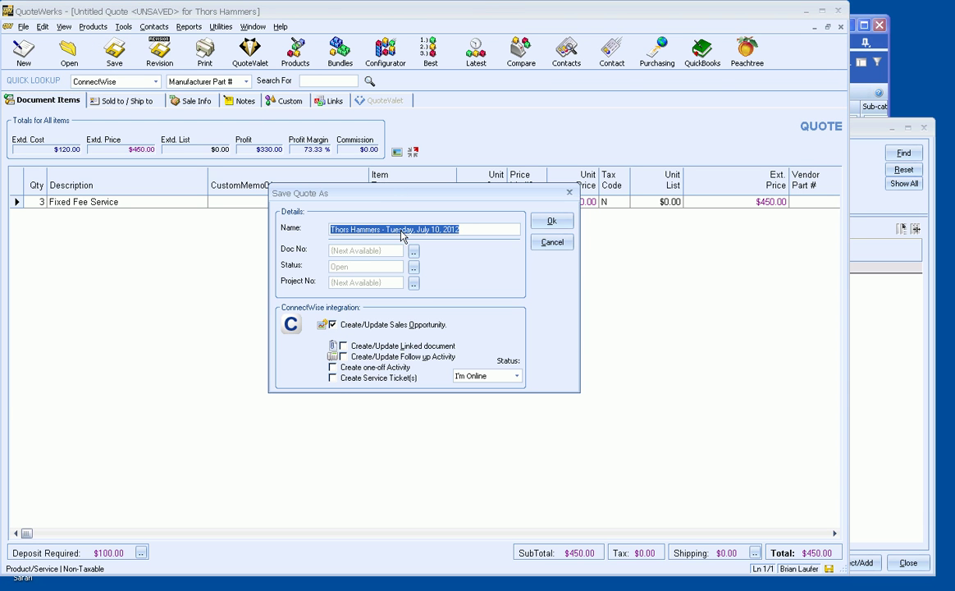
{"action": "left_click", "coordinate": [387, 229]}
{"action": "left_click_drag", "start_coordinate": [387, 229], "coordinate": [462, 231]}
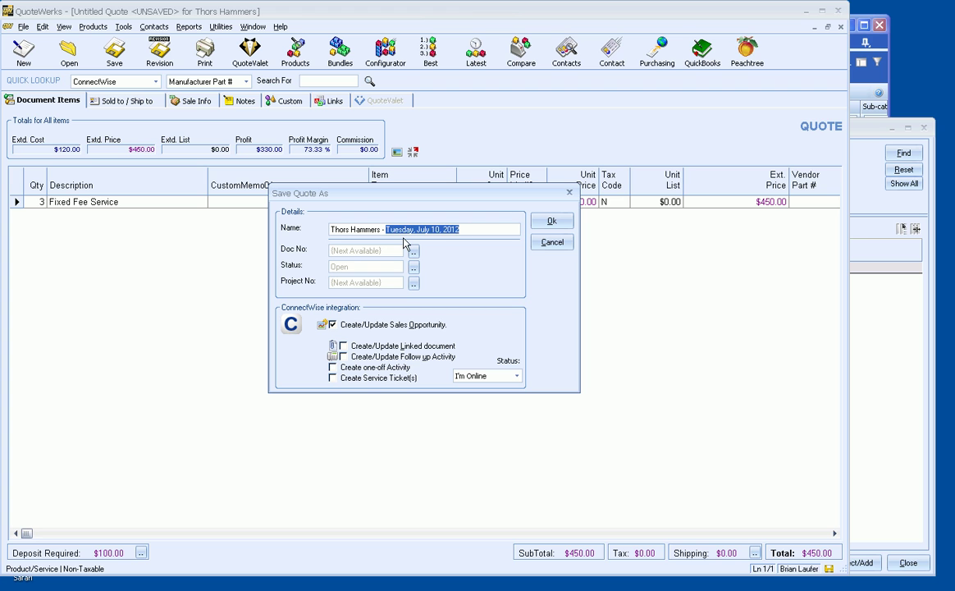
{"action": "type", "text": "Fix"}
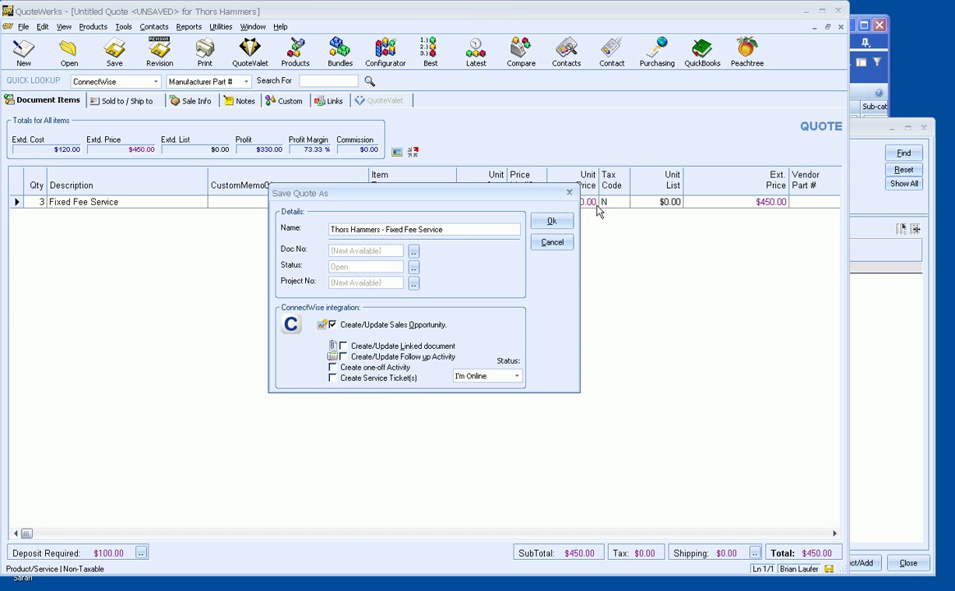
{"action": "left_click", "coordinate": [551, 222]}
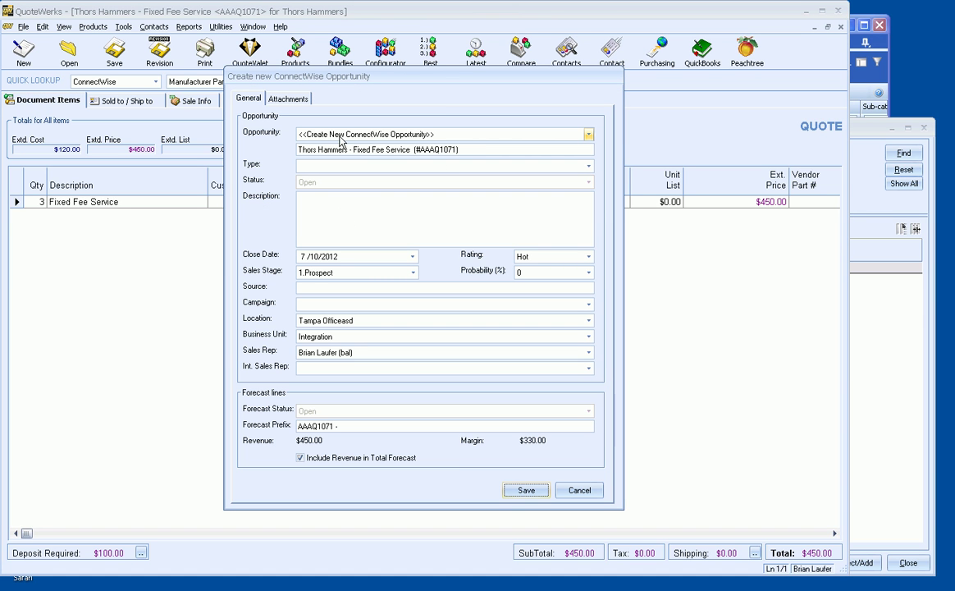
- Set the new ConnectWise opportunity's type to Training and save the opportunity
{"action": "left_click", "coordinate": [309, 166]}
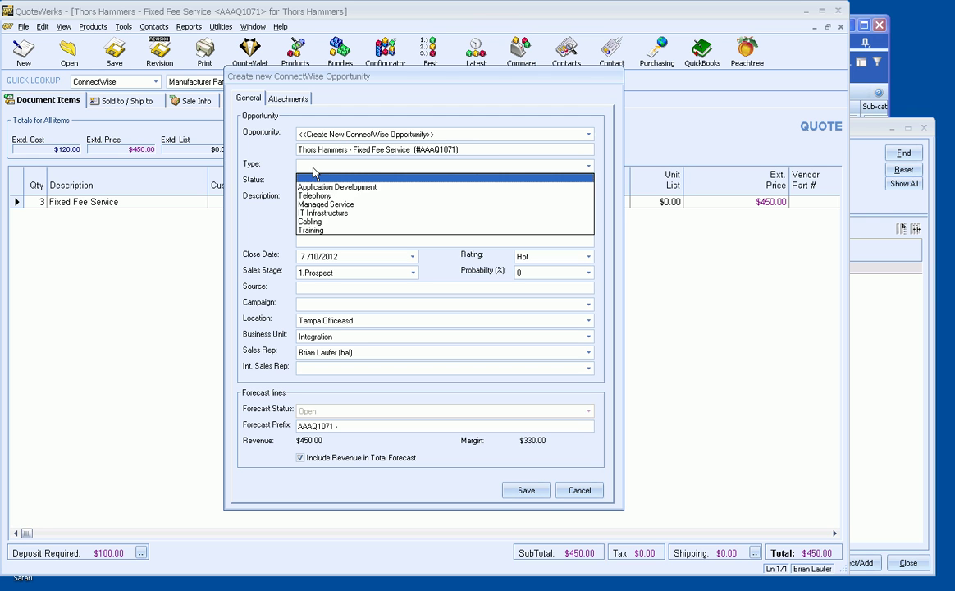
{"action": "left_click", "coordinate": [324, 230]}
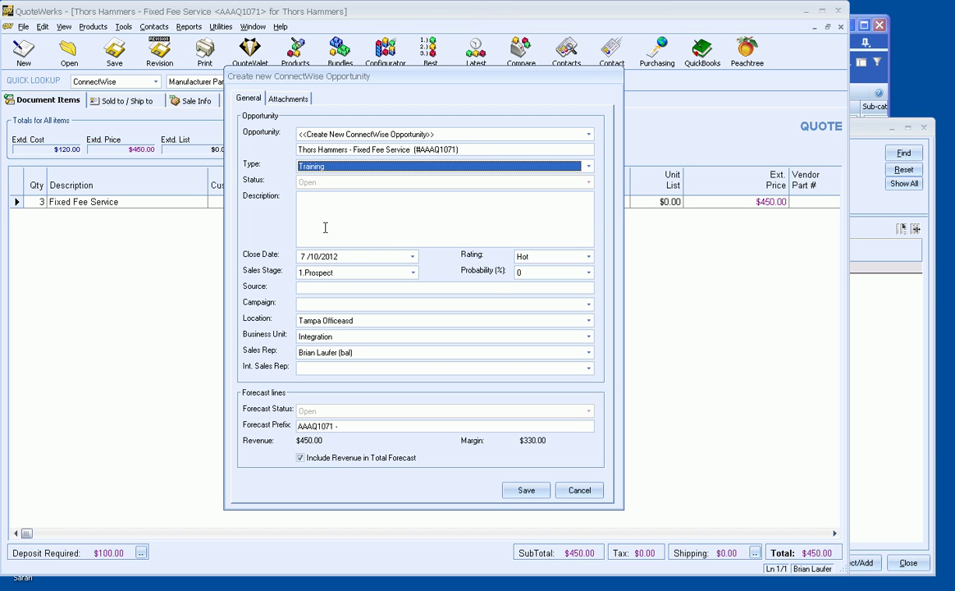
{"action": "left_click", "coordinate": [526, 490]}
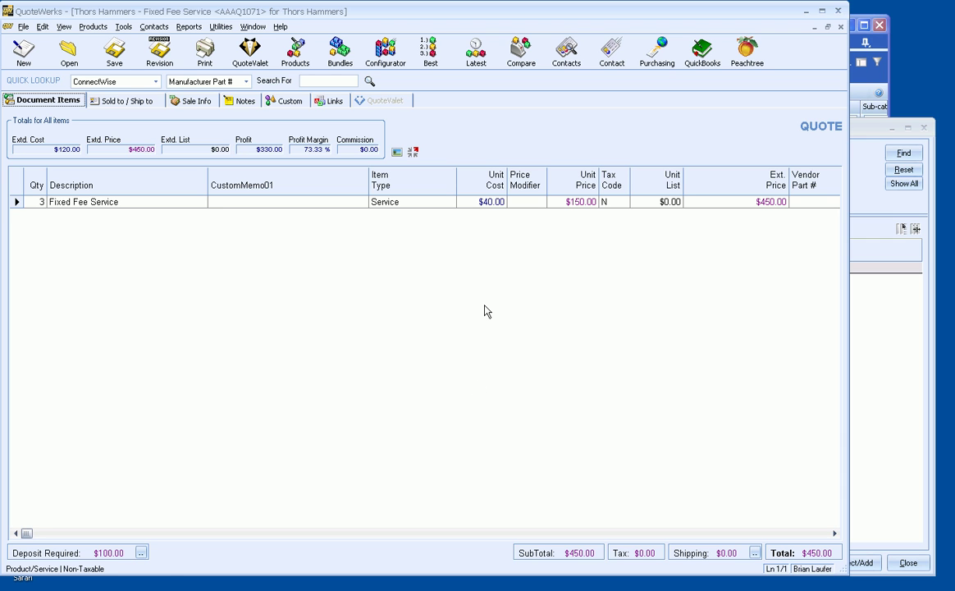
- Switch to ConnectWise, refresh the contact's opportunities and open the Fixed Fee Service opportunity to examine its forecast and products
{"action": "left_click", "coordinate": [886, 55]}
{"action": "left_click", "coordinate": [363, 45]}
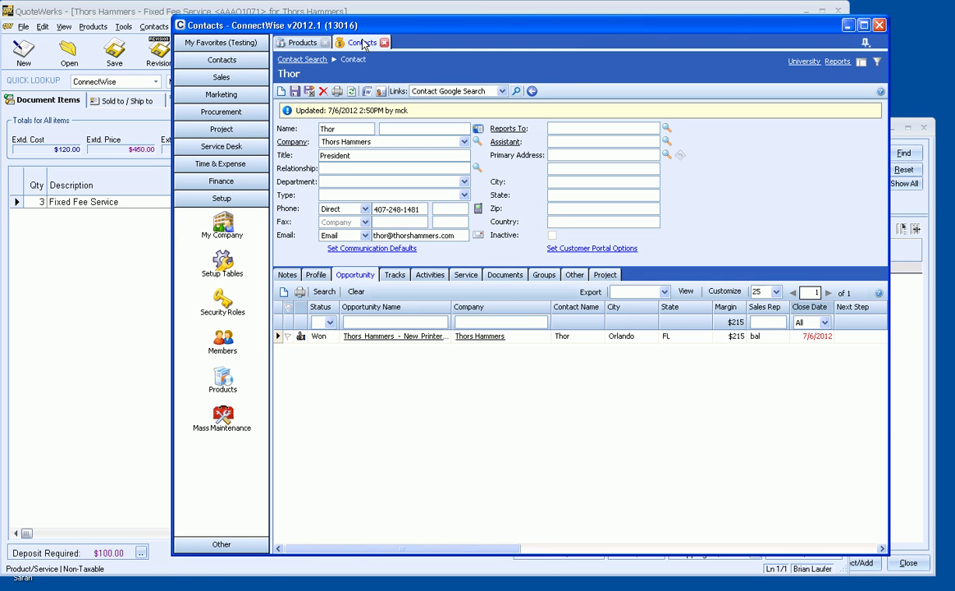
{"action": "left_click", "coordinate": [316, 275]}
{"action": "left_click", "coordinate": [355, 275]}
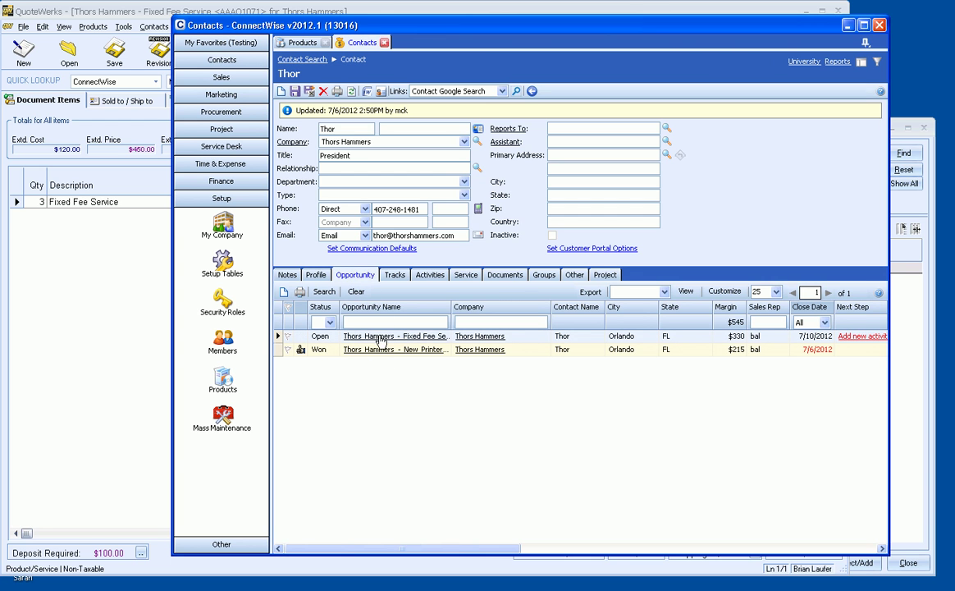
{"action": "left_click", "coordinate": [379, 337]}
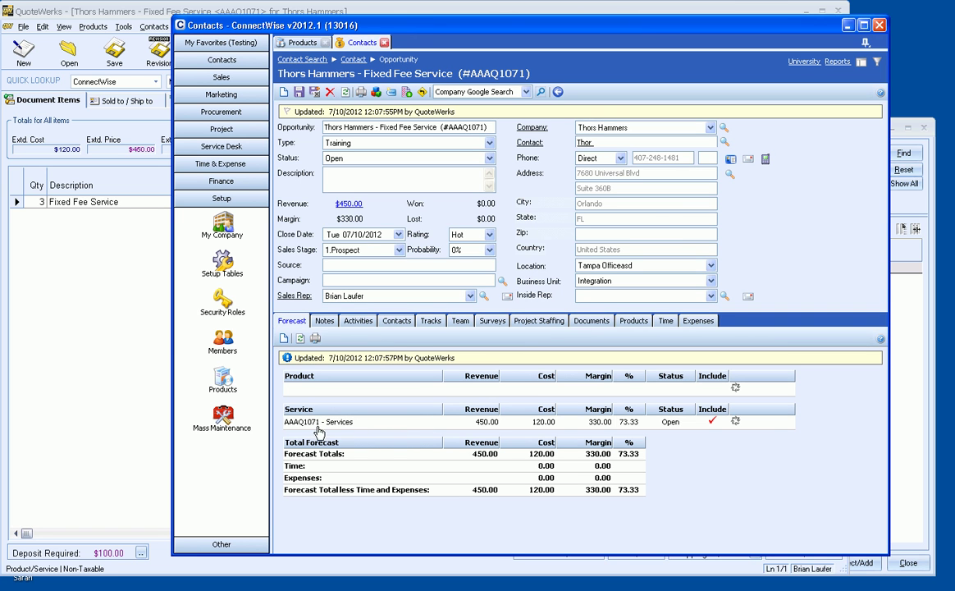
{"action": "left_click", "coordinate": [633, 322]}
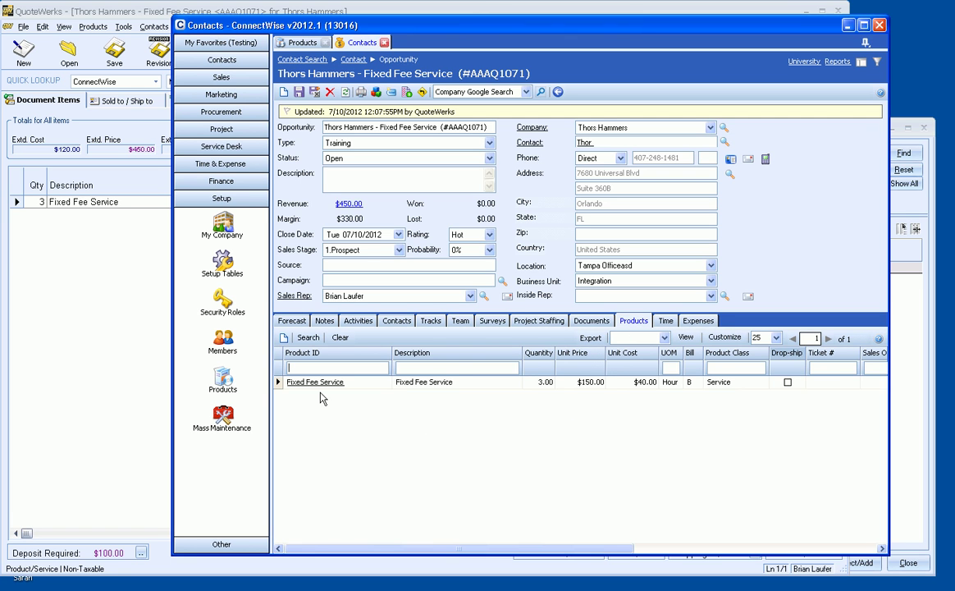